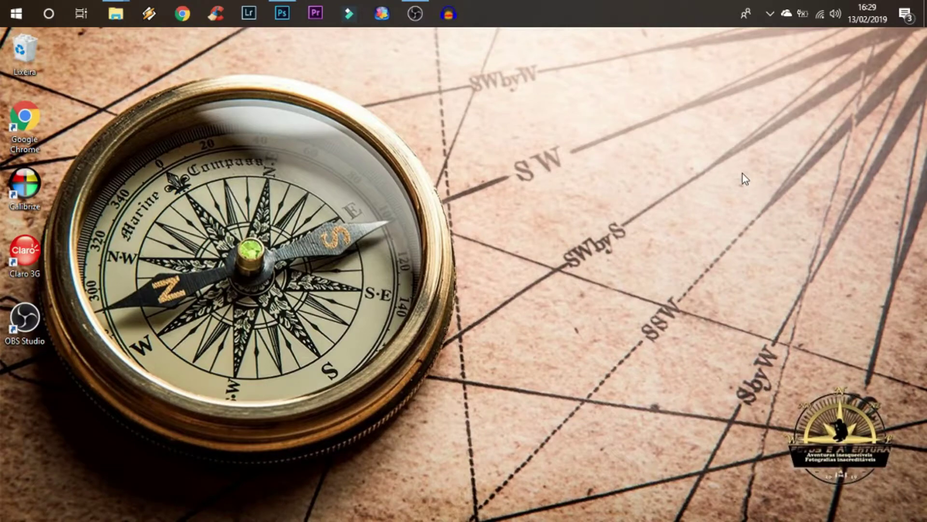
Bring Photoshop to the front with the storm photo and switch from cropping to the Move tool.
mouse_move(282, 13)
click(288, 6)
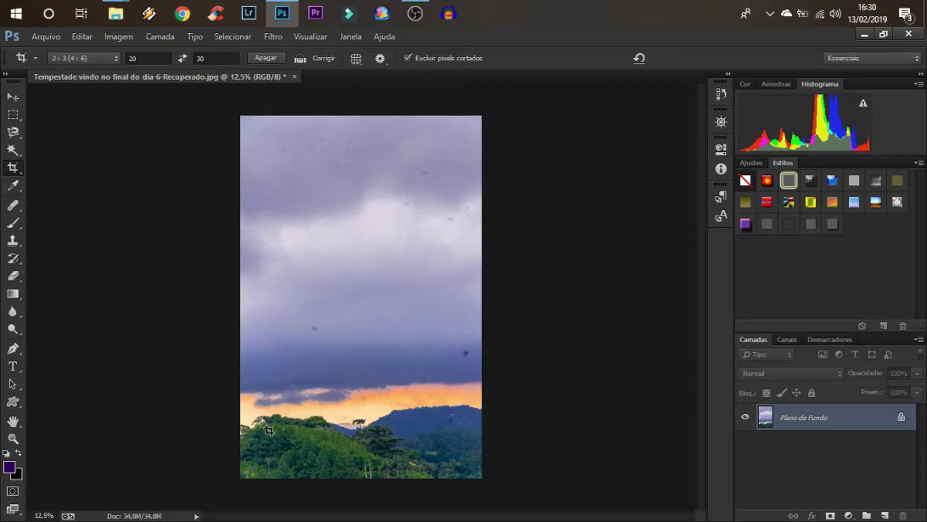
click(11, 97)
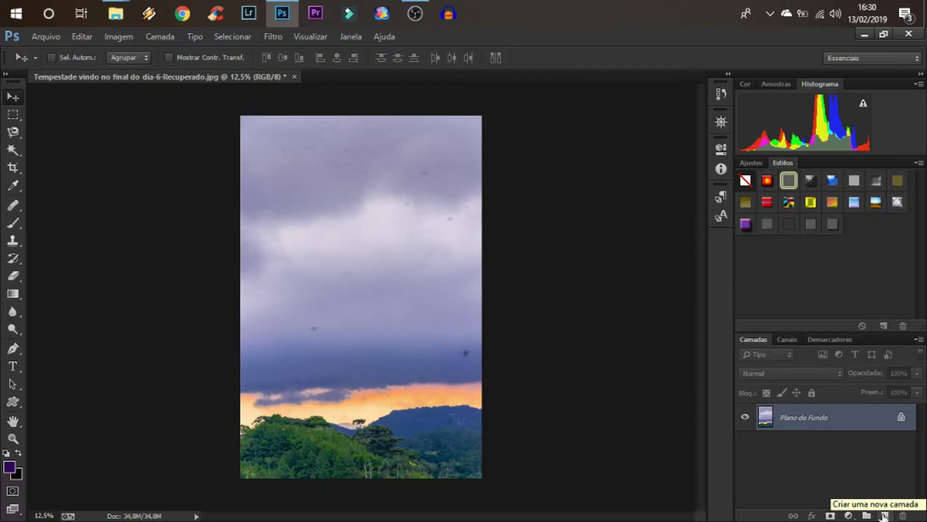
Add empty layer Camada 1 above Plano de Fundo, compare layer visibility, and select the Healing Brush.
click(883, 515)
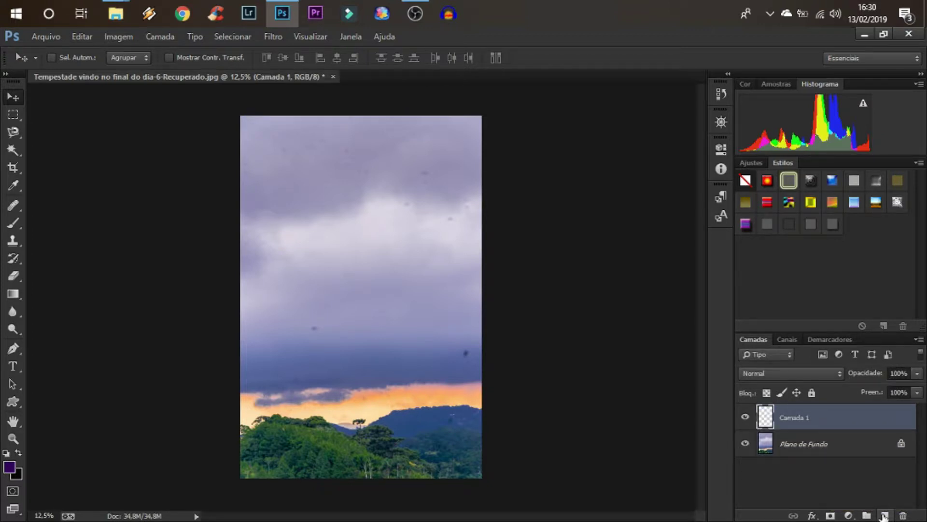
click(744, 418)
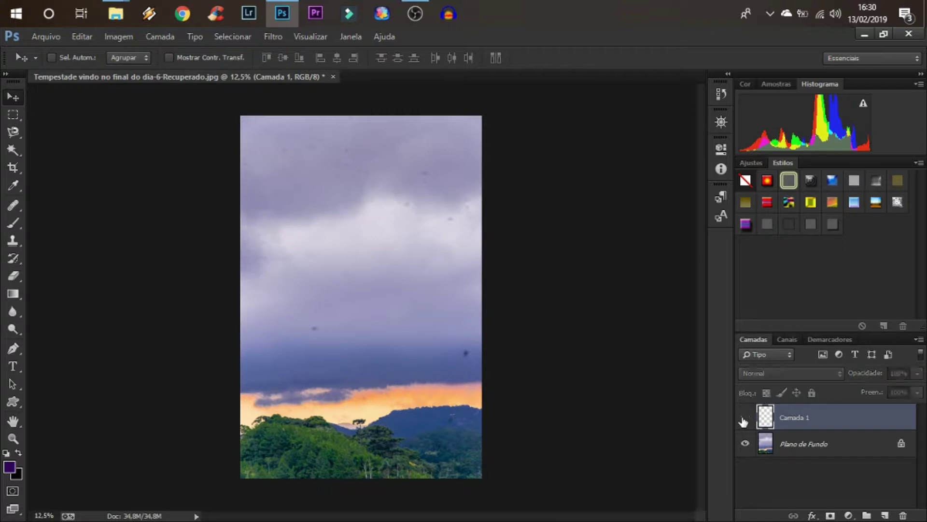
click(745, 418)
click(744, 418)
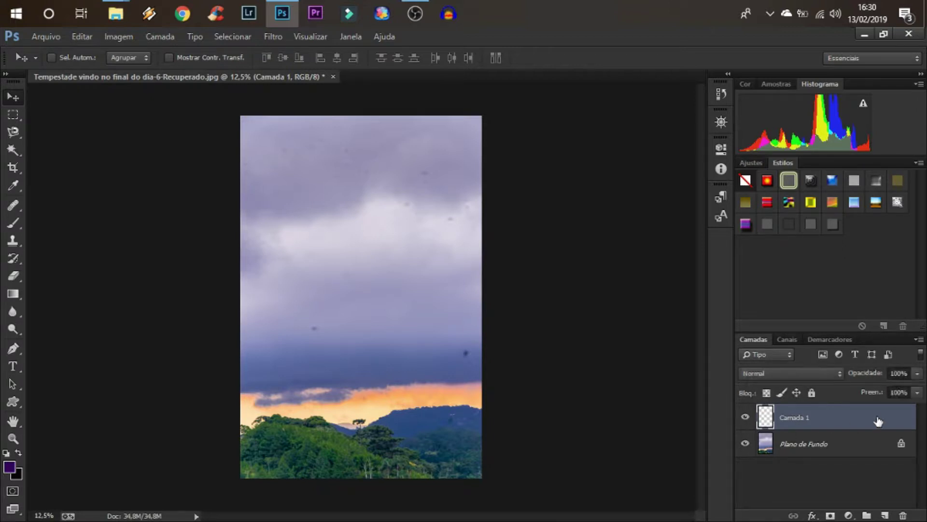
click(745, 443)
click(746, 444)
drag(14, 208, 66, 219)
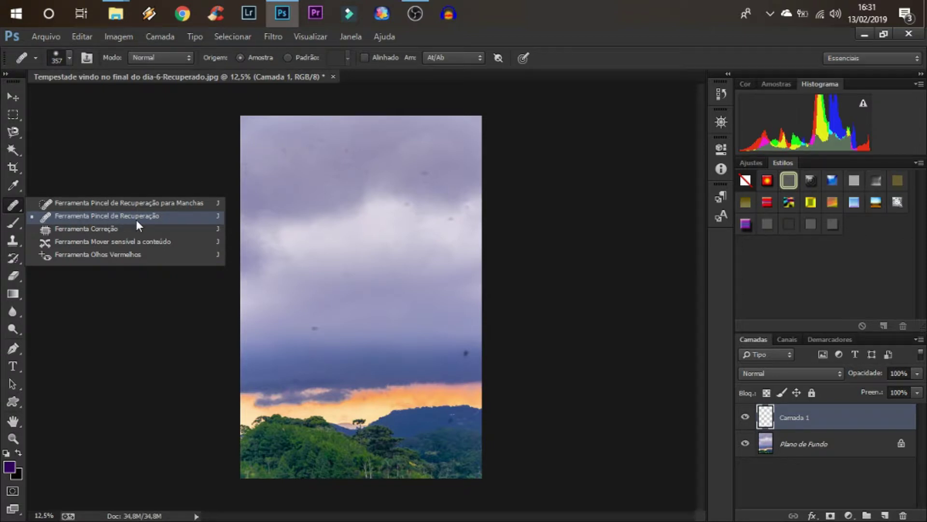
Set the Healing Brush Sample option to Current & Below after trying Current Layer.
key(Escape)
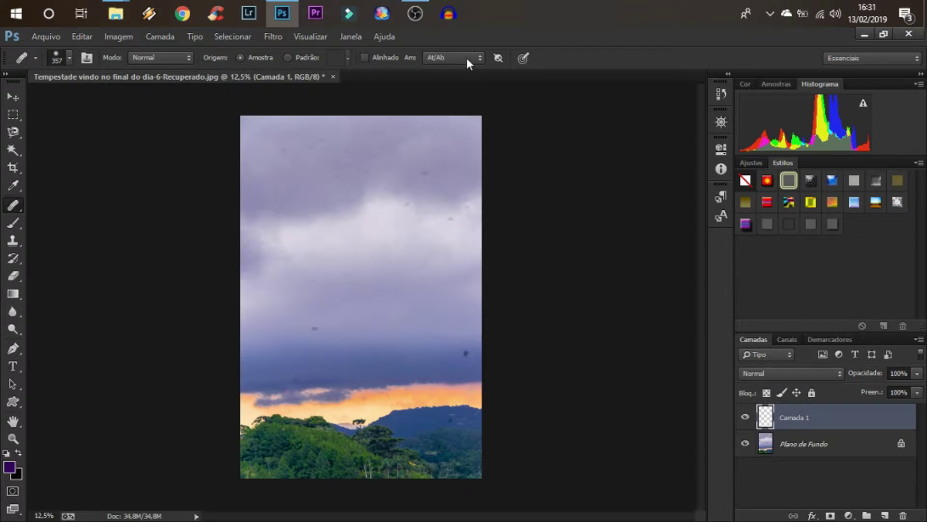
click(481, 56)
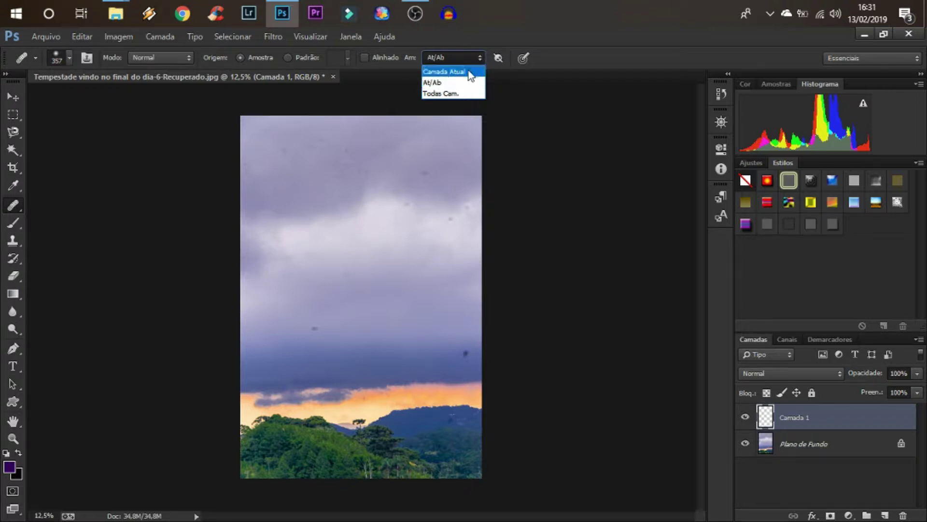
click(468, 71)
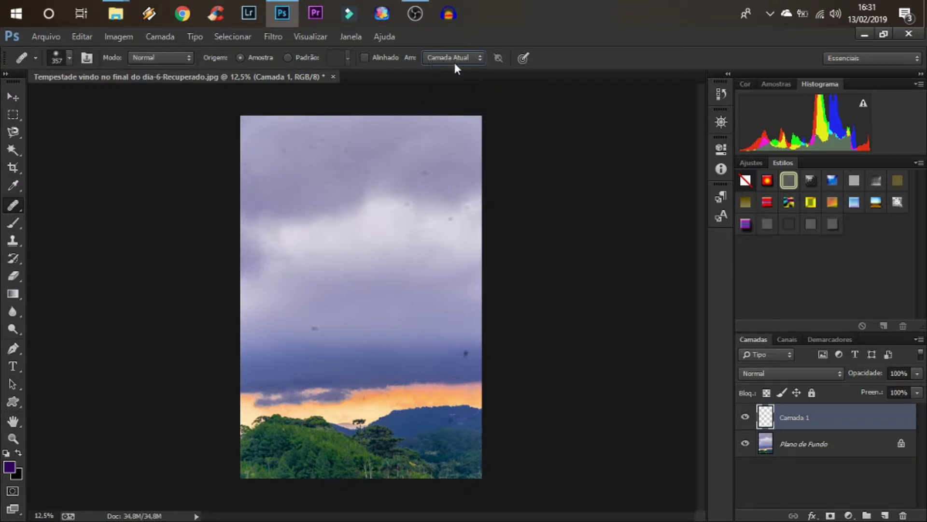
click(480, 57)
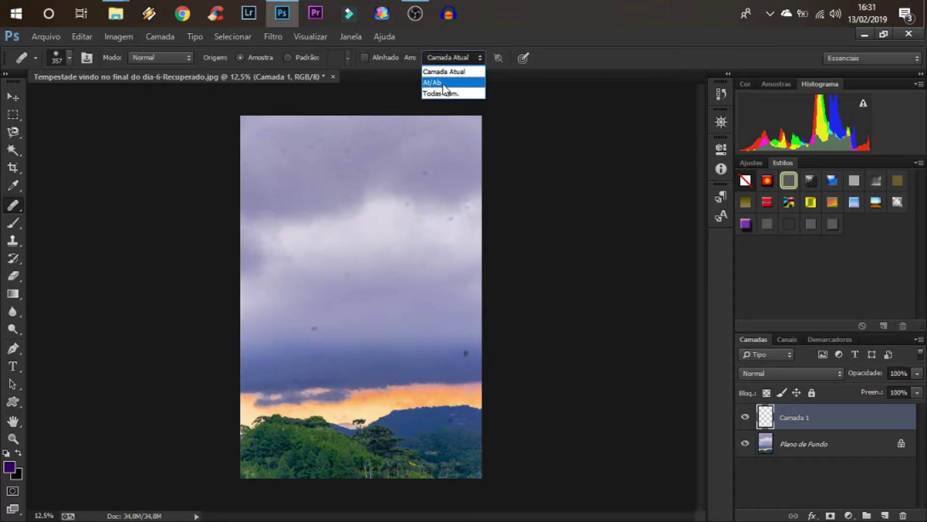
click(445, 83)
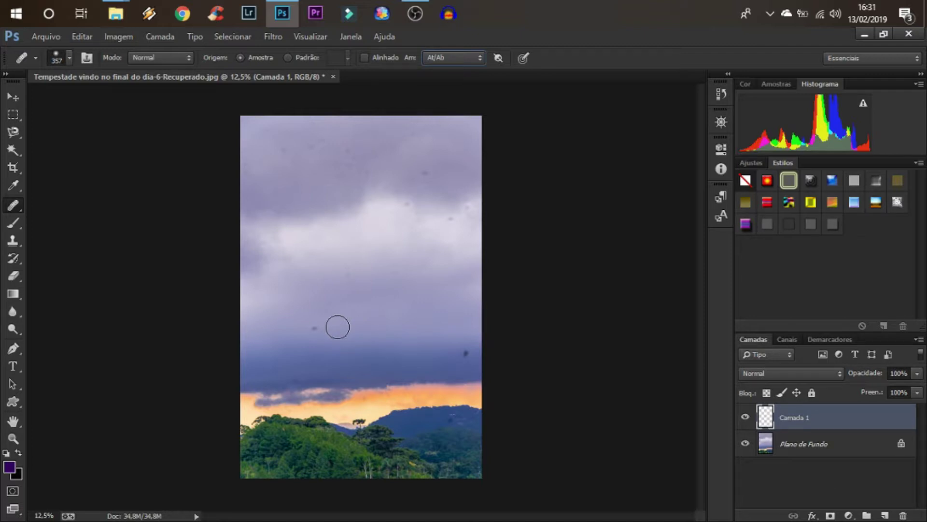
Sample clean sky and heal the central dust spot, toggling Camada 1 to compare.
key(alt)
alt+click(338, 327)
click(315, 328)
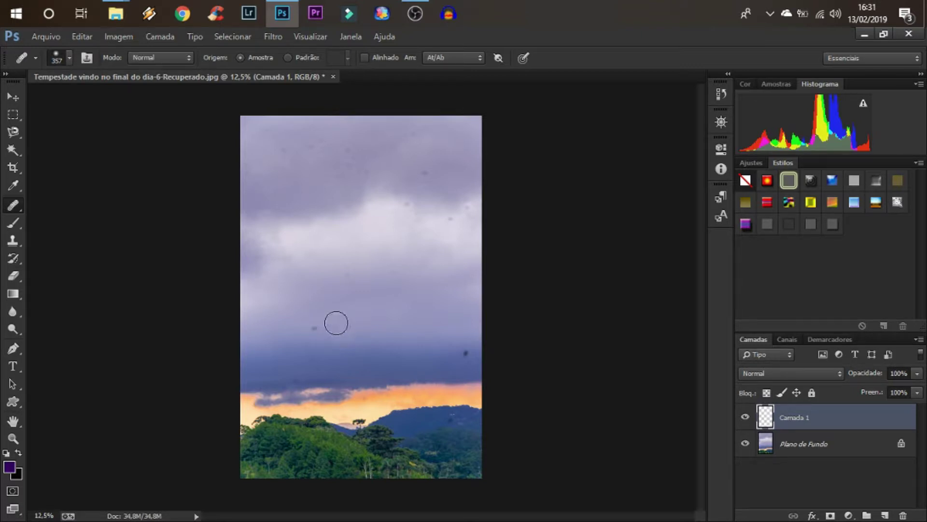
click(315, 328)
click(746, 417)
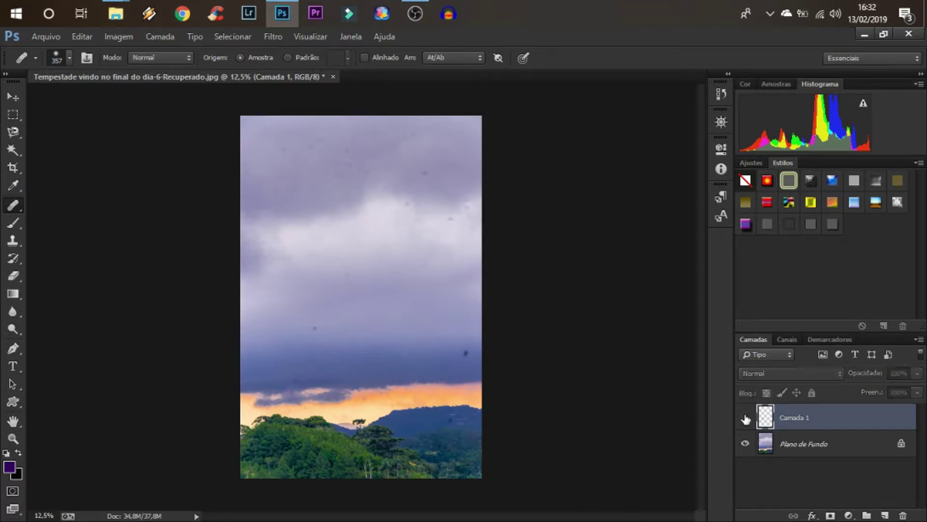
click(746, 418)
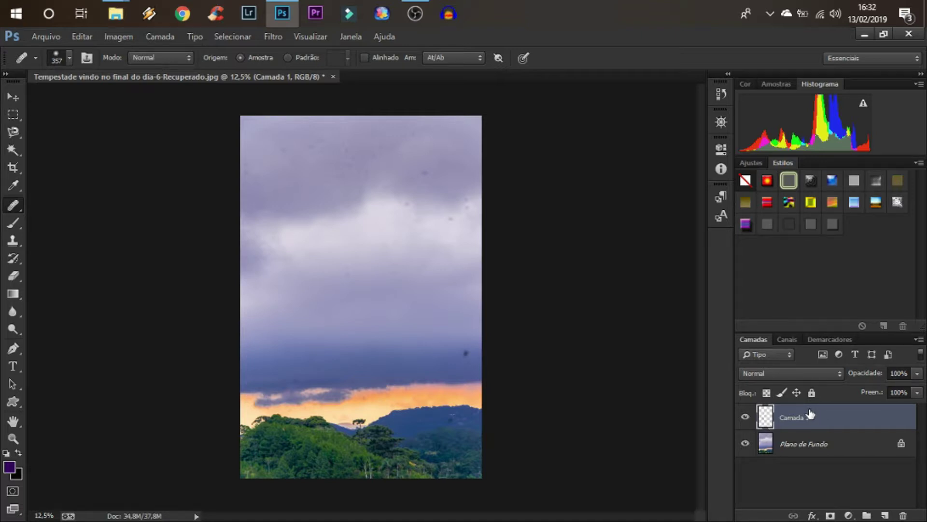
Erase the test healing patch from Camada 1 and re-heal the sky spot with the Healing Brush.
click(11, 277)
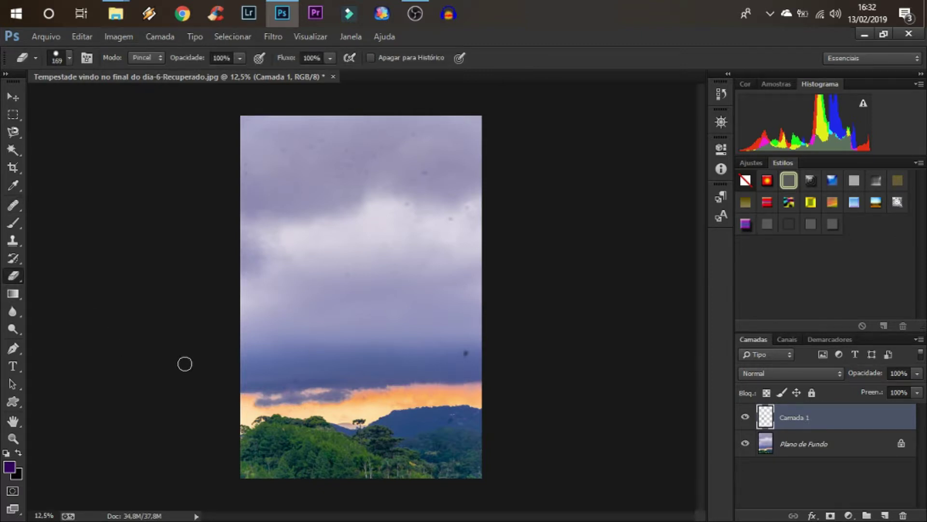
click(311, 328)
click(10, 208)
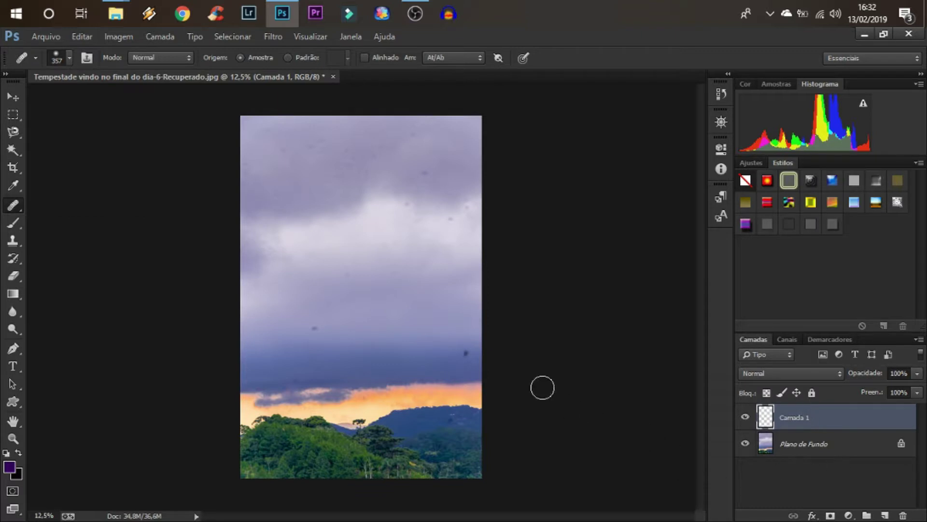
click(315, 328)
Heal the dust specks in the sky and on the dark cloud.
click(376, 320)
click(376, 344)
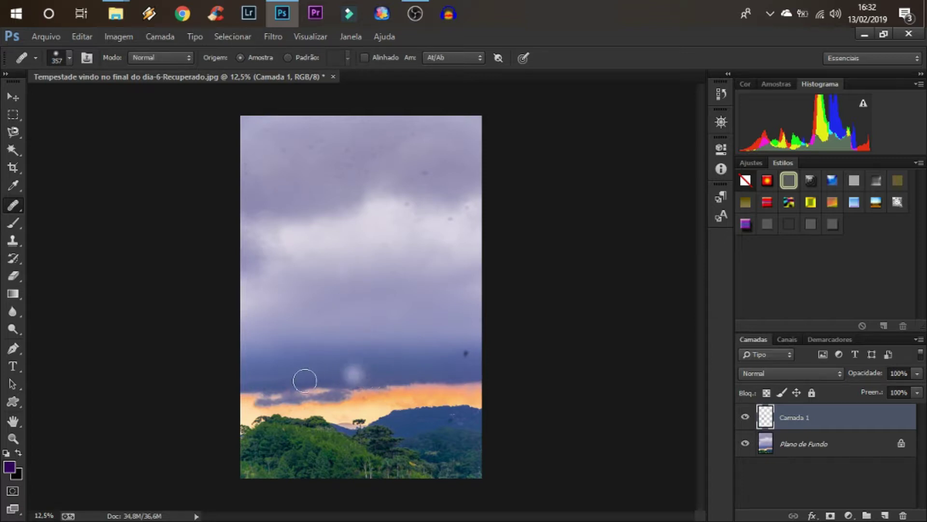
click(309, 357)
click(354, 374)
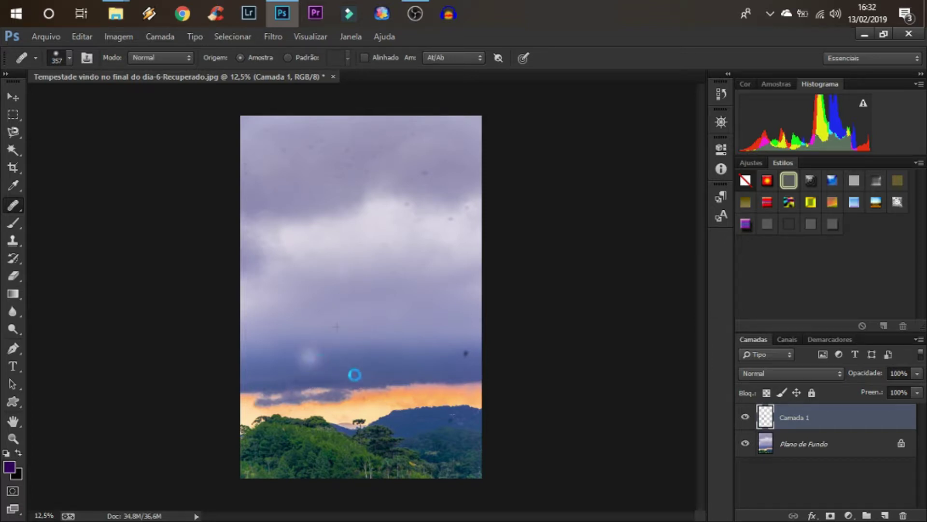
click(338, 328)
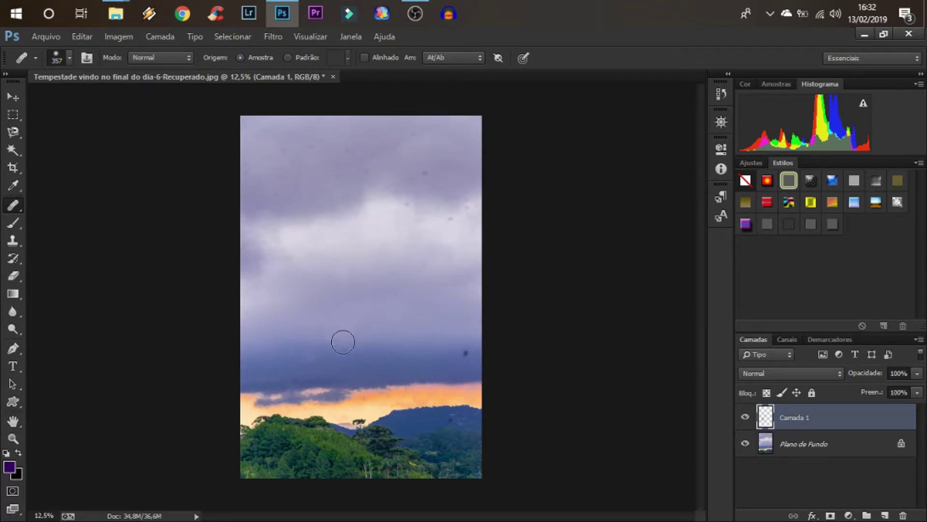
Sample a new clean-sky source and heal the spots on the dark cloud.
key(alt)
alt+click(342, 326)
click(311, 357)
click(310, 356)
click(295, 362)
Resample the source and heal the spots in the dark sky and on its right side.
alt+click(350, 358)
click(311, 356)
click(466, 353)
click(466, 354)
click(430, 374)
Heal the dust blotches and specks across the upper sky with clicks and strokes.
drag(398, 182, 417, 186)
click(437, 173)
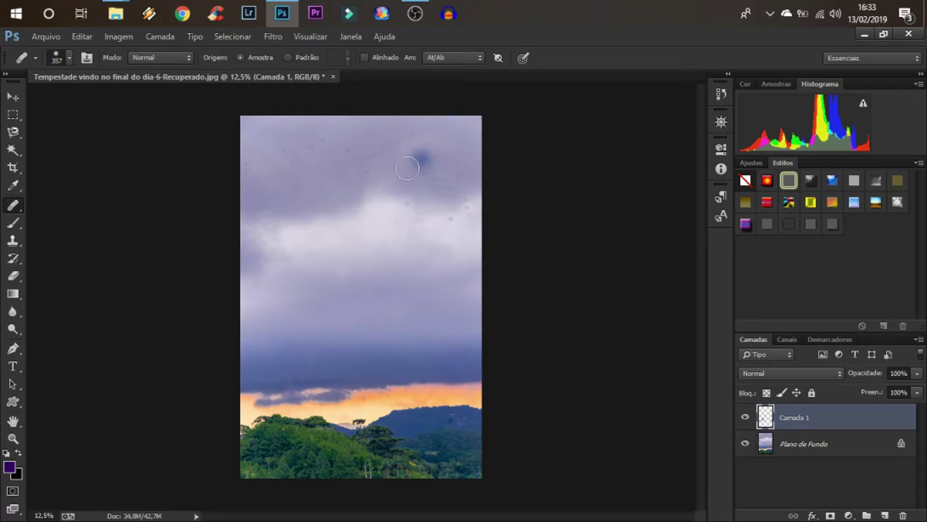
click(450, 166)
click(451, 255)
click(444, 162)
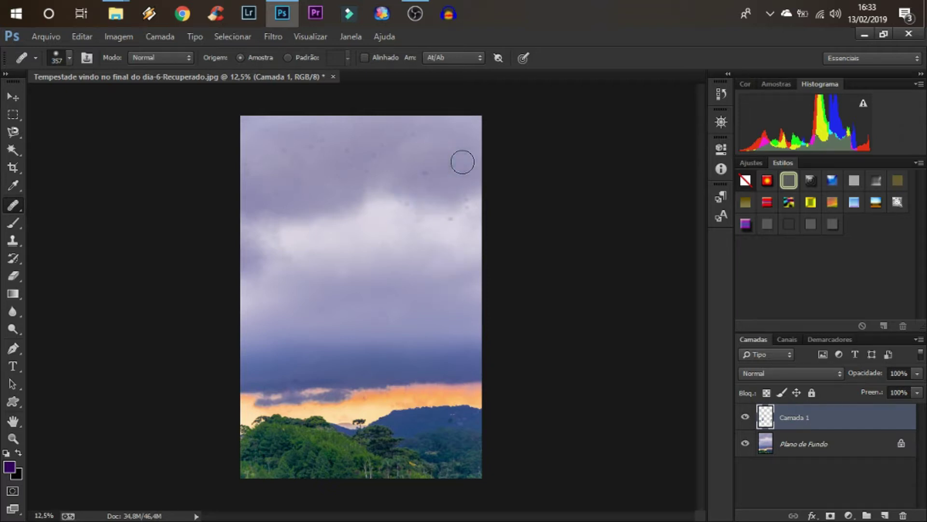
click(424, 171)
drag(424, 172, 414, 138)
drag(418, 183, 423, 149)
mouse_move(411, 161)
mouse_down()
mouse_move(379, 152)
mouse_move(401, 167)
mouse_move(401, 124)
mouse_move(271, 130)
mouse_up()
Heal the remaining lower-sky specks and the spots on the bottom-right dark hillside.
click(435, 275)
click(395, 215)
click(290, 268)
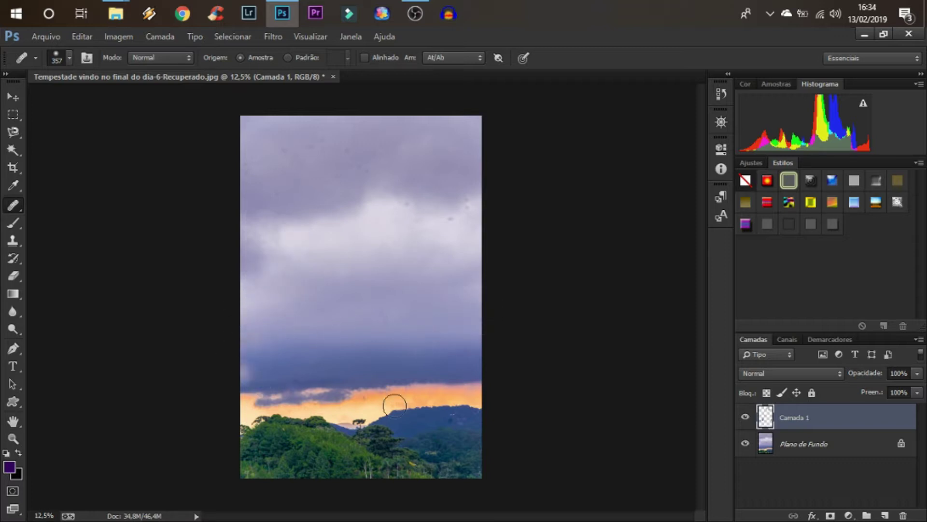
click(449, 423)
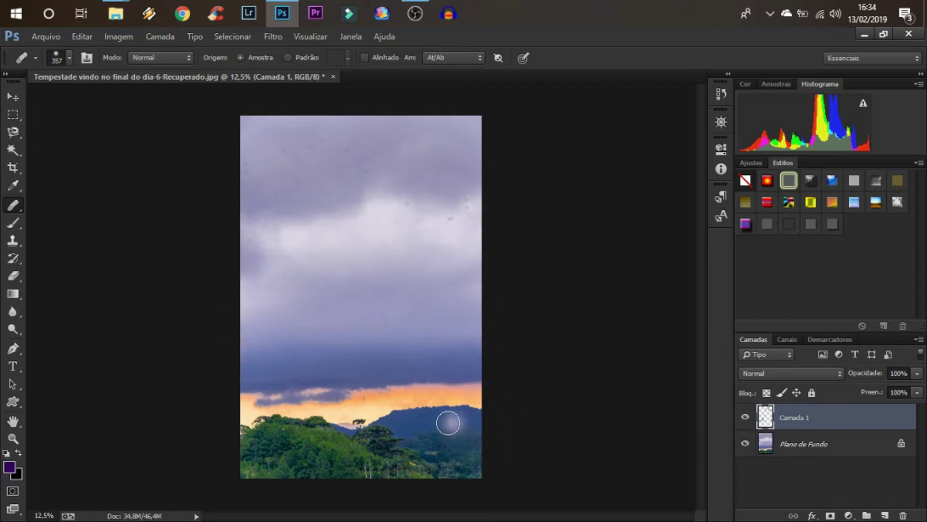
click(423, 425)
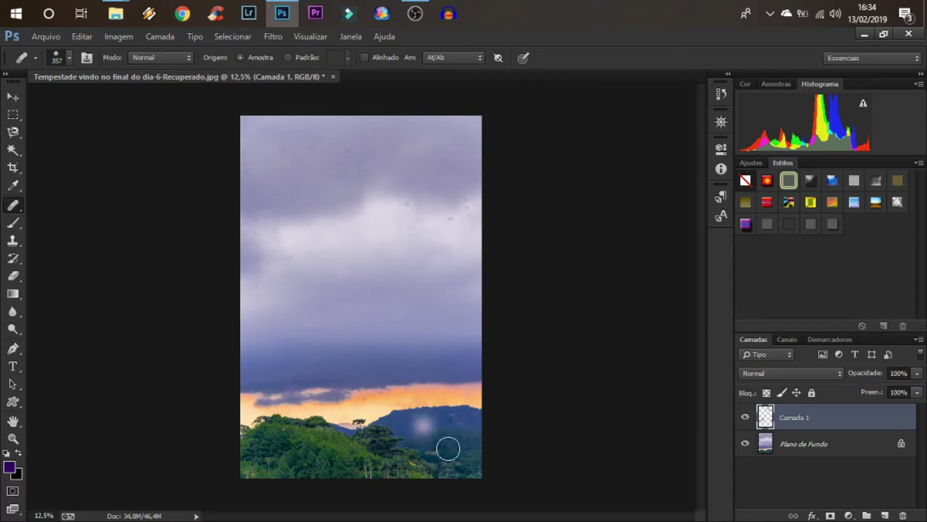
click(457, 437)
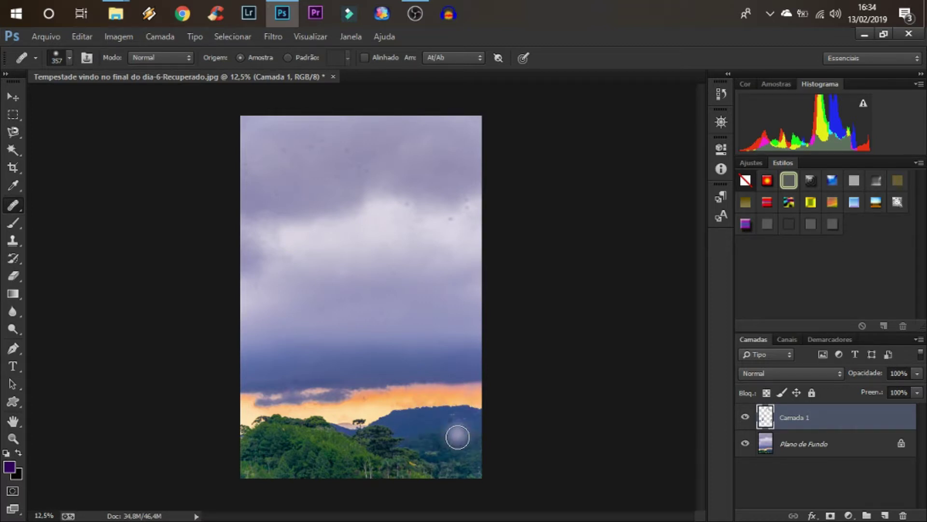
click(473, 451)
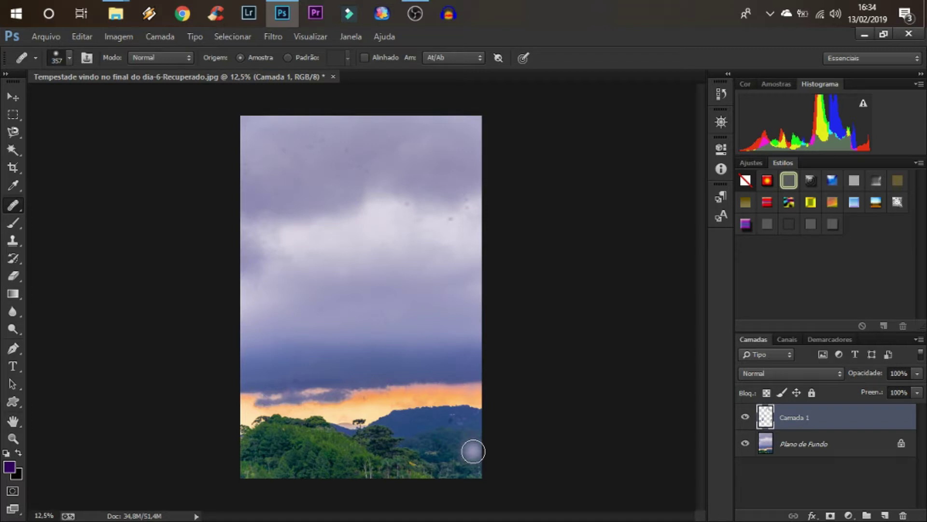
scroll(447, 451, up, 2)
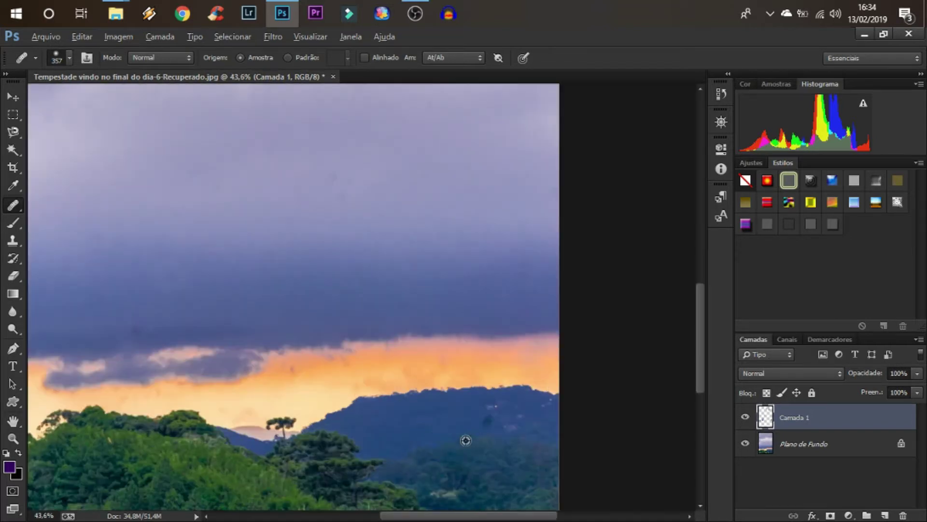
scroll(473, 432, up, 1)
scroll(480, 425, up, 3)
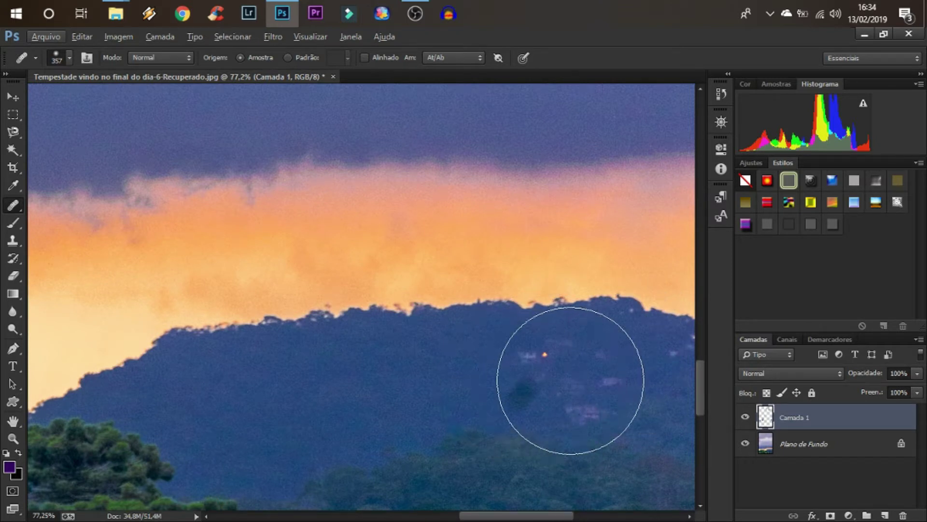
drag(570, 380, 570, 397)
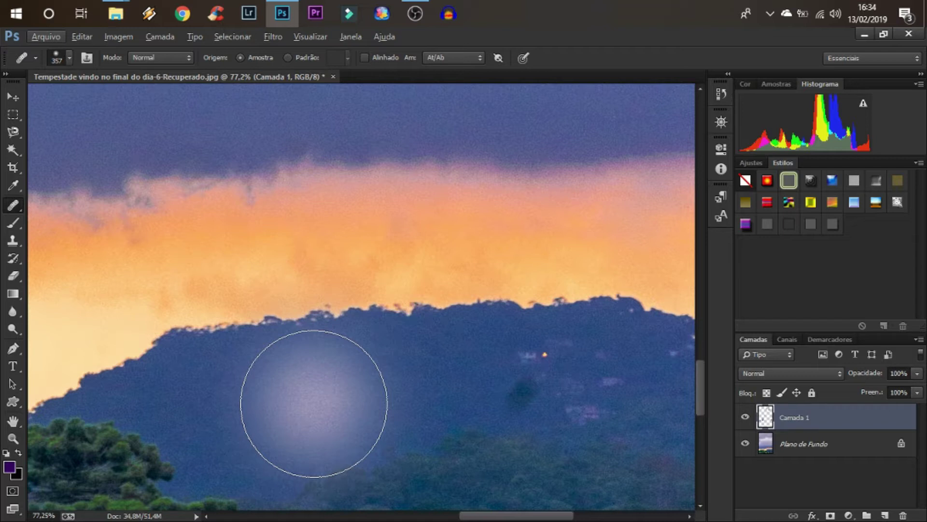
alt+click(314, 403)
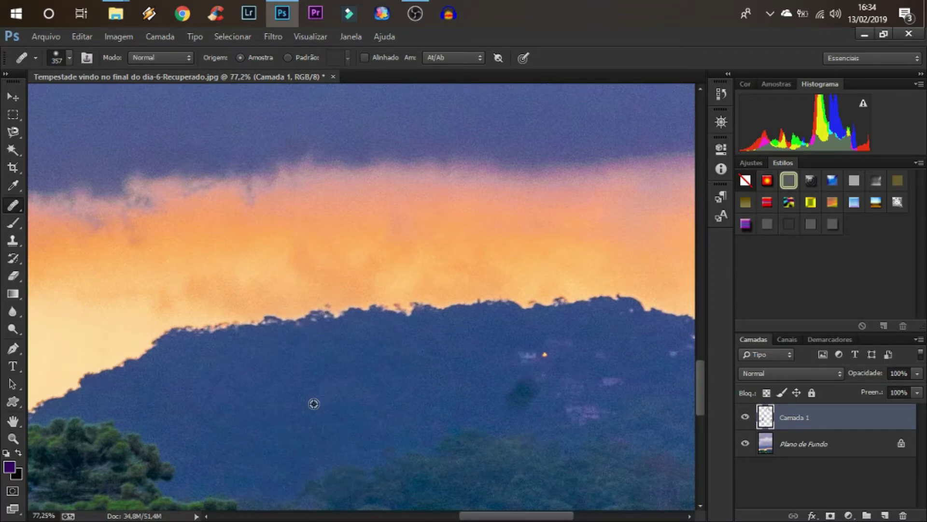
Shrink the healing brush to 192 px and paint out the dark hillside blotch.
right_click(314, 403)
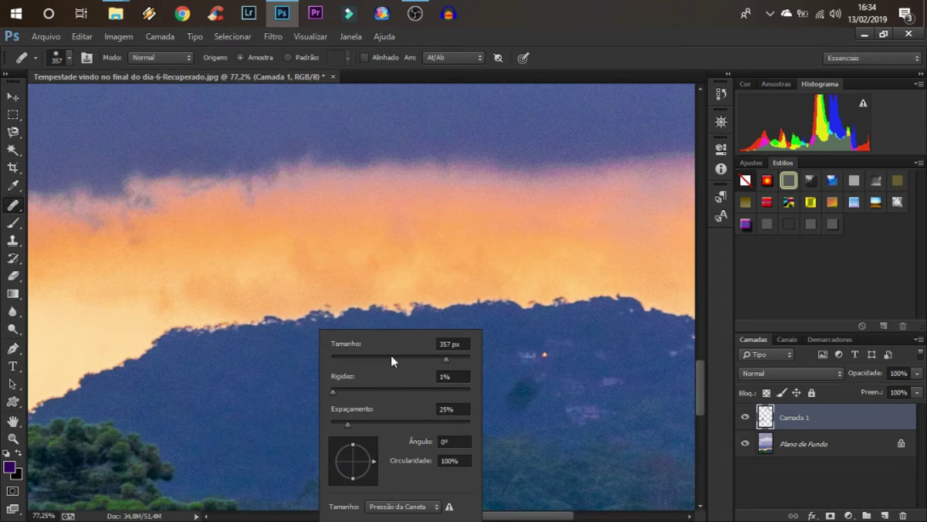
drag(436, 358, 432, 358)
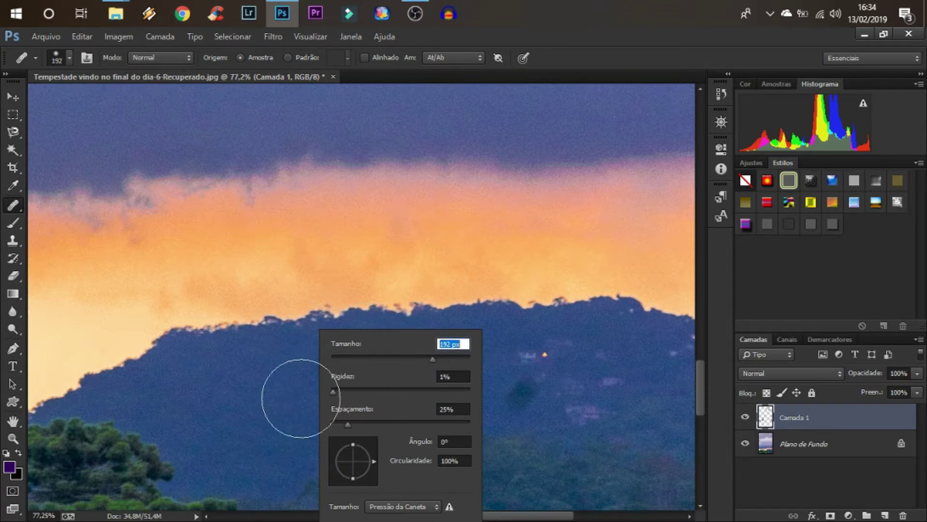
drag(539, 383, 525, 397)
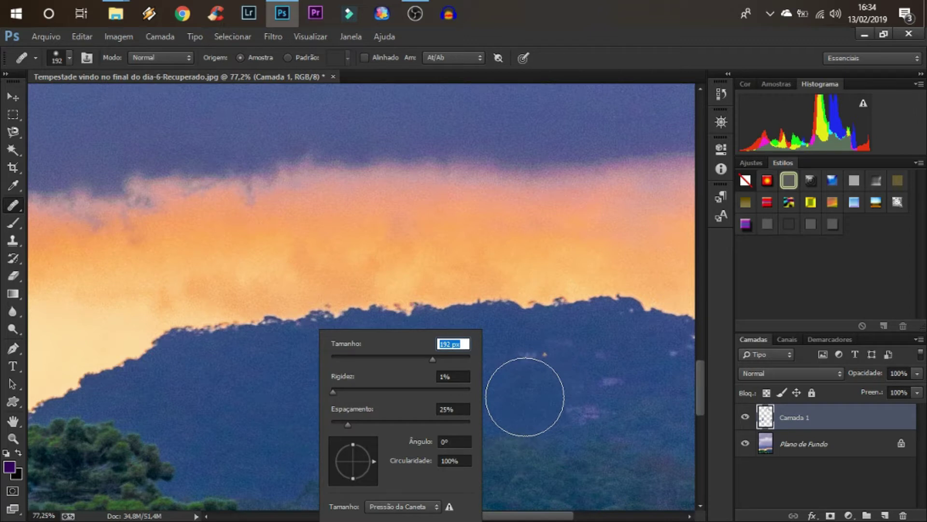
click(525, 397)
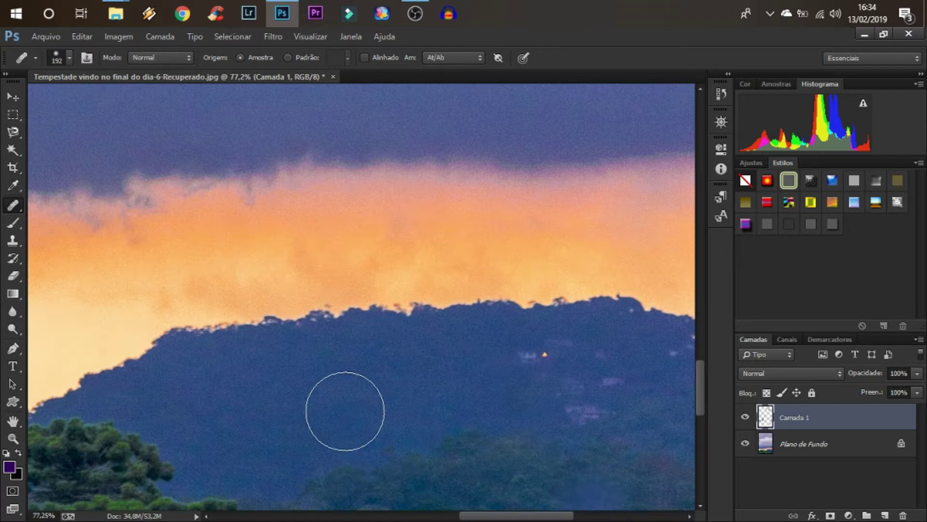
Pan up to the storm sky and heal its dark spots, undoing the heal that darkened the pink cloud.
drag(195, 385, 530, 390)
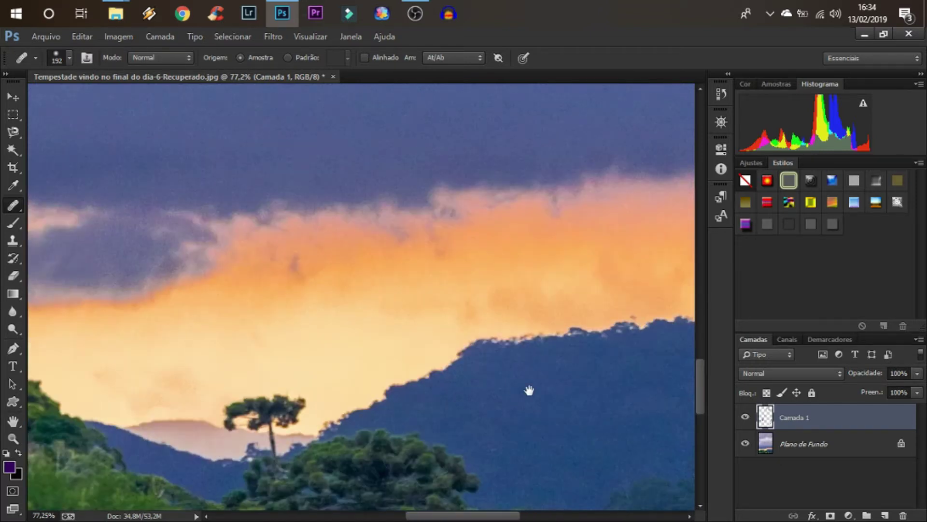
drag(171, 311, 490, 332)
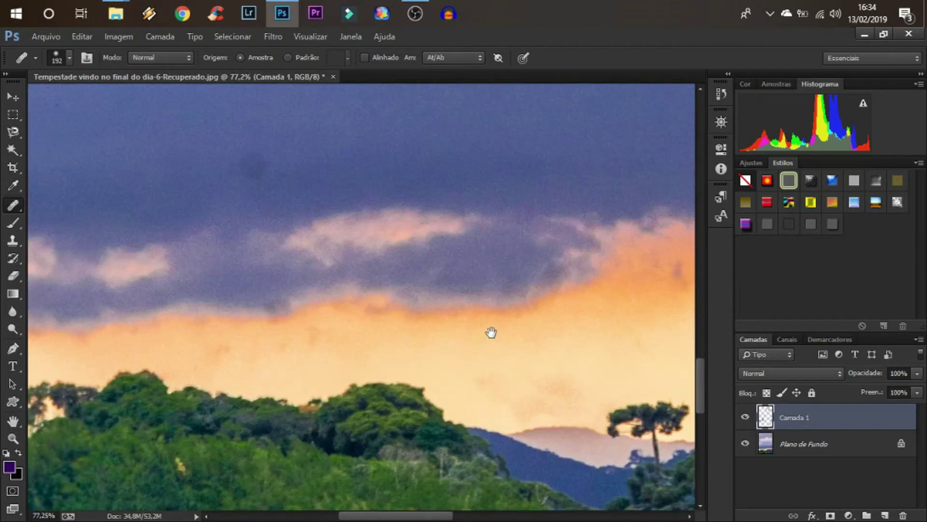
mouse_move(499, 365)
mouse_down()
mouse_move(577, 422)
mouse_move(602, 420)
mouse_up()
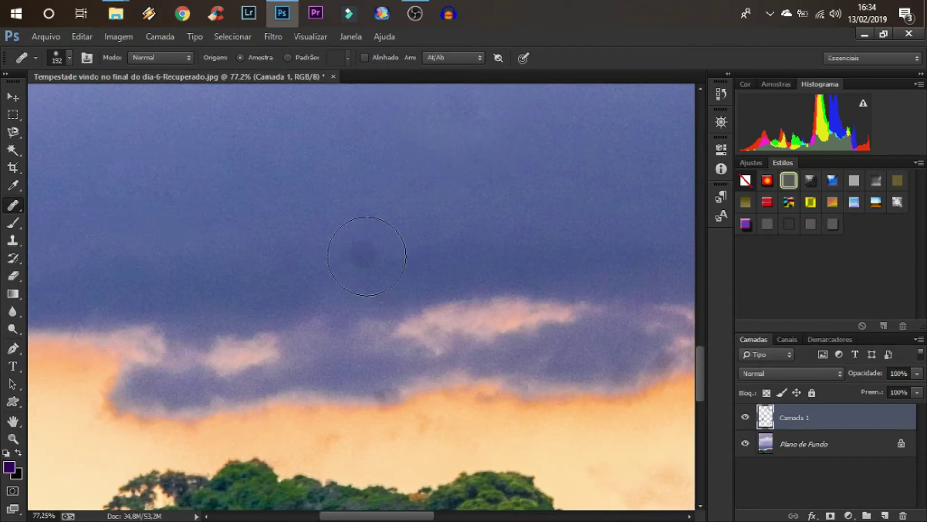
drag(454, 246, 451, 246)
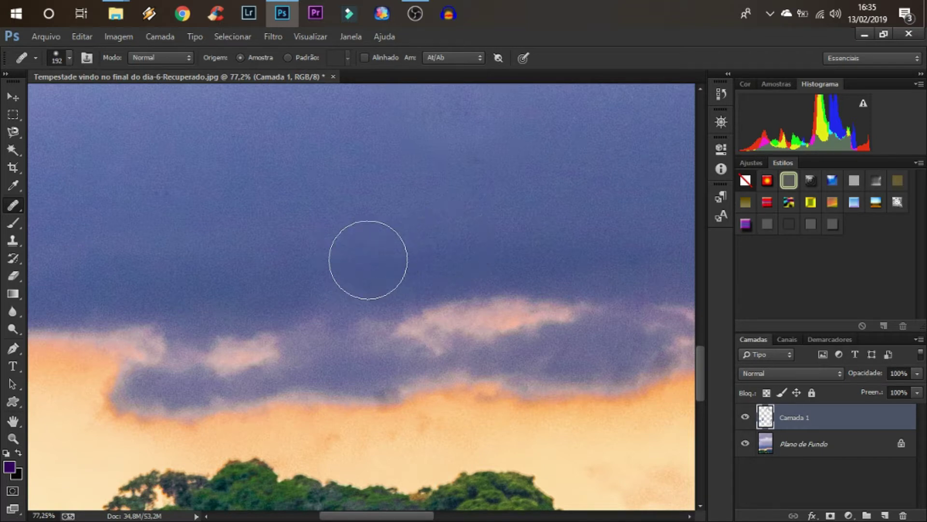
click(368, 259)
click(423, 320)
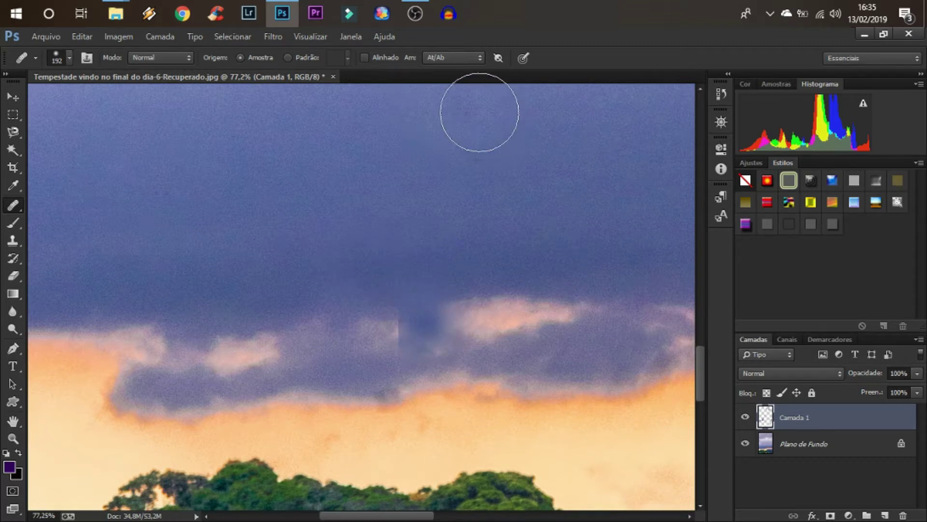
key(ctrl+z)
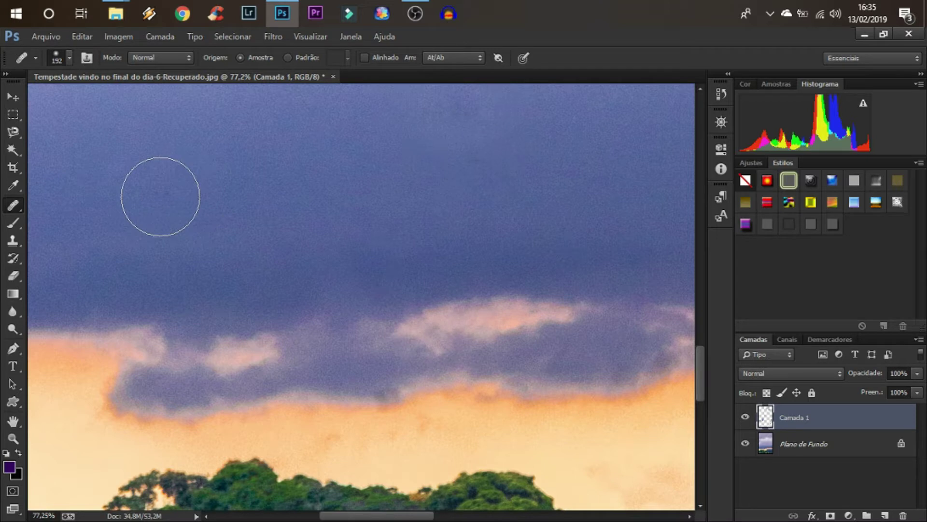
Resample clean sky and heal the dark spots on the left of the upper sky.
click(166, 191)
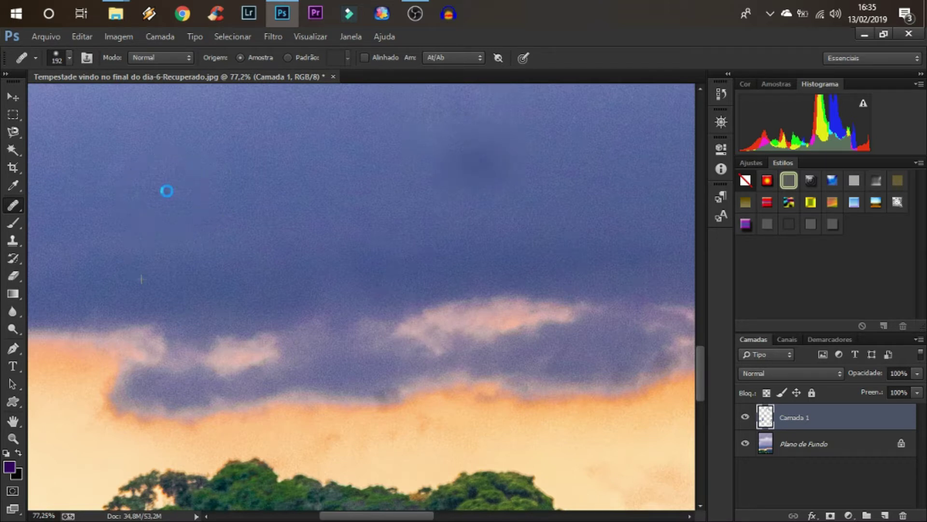
click(167, 191)
click(306, 183)
key(alt)
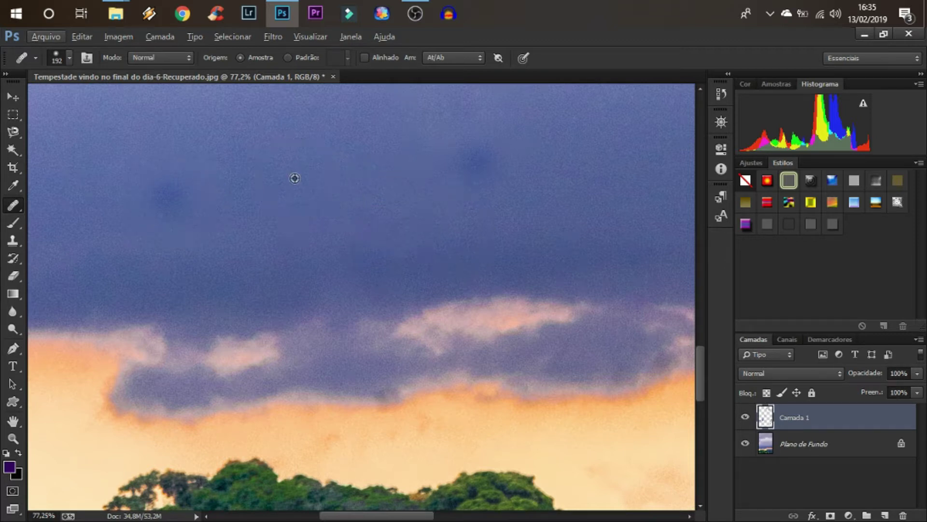
alt+click(294, 178)
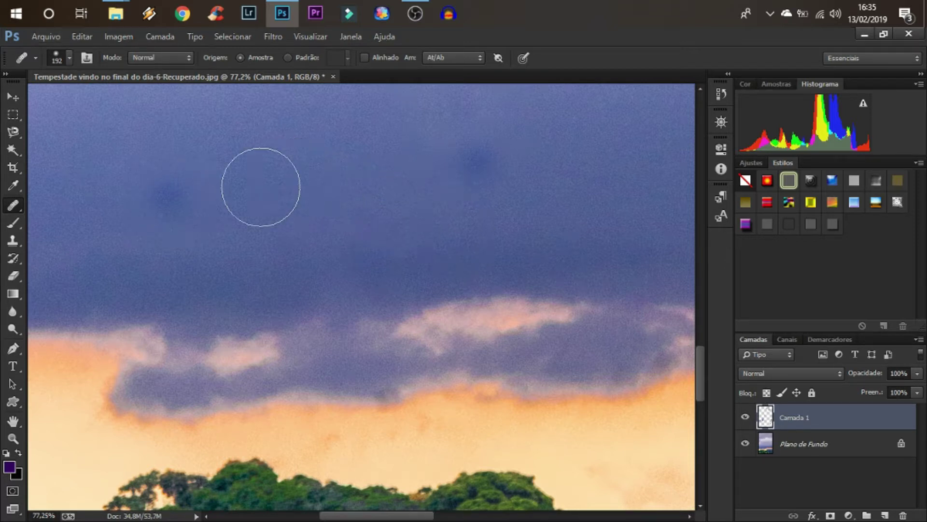
click(162, 200)
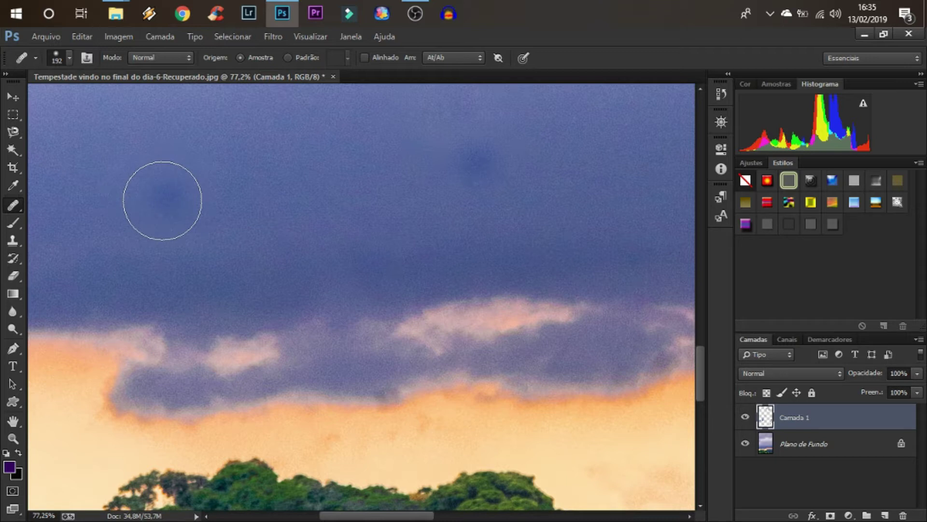
Heal and smooth out the dark spot in the upper-right sky.
click(479, 171)
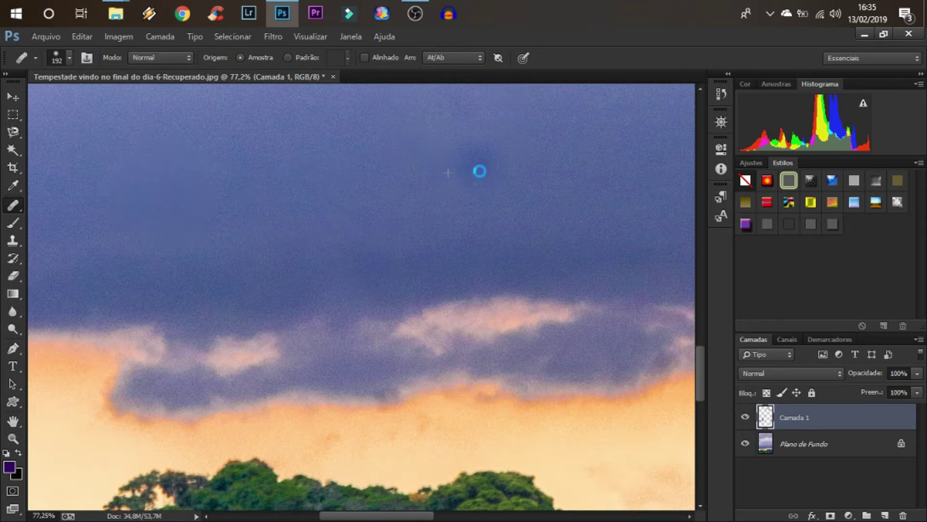
click(476, 167)
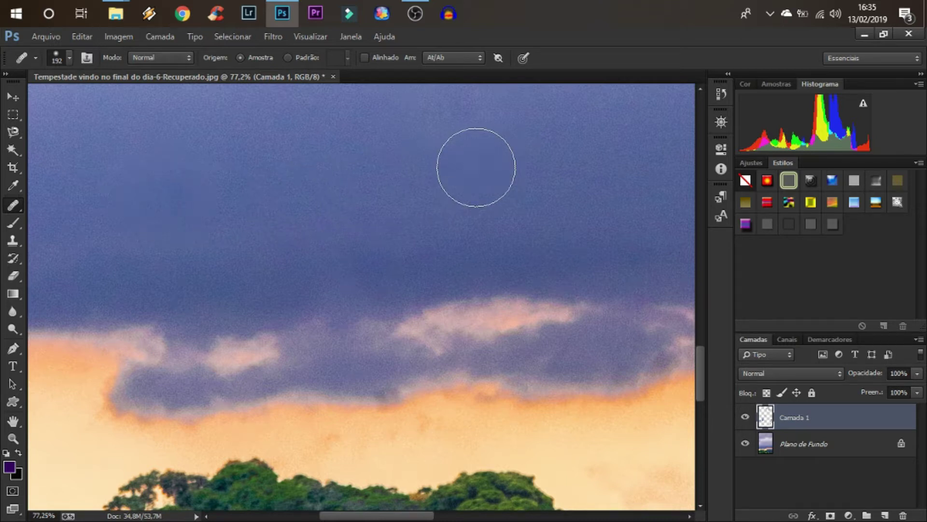
click(476, 168)
click(476, 168)
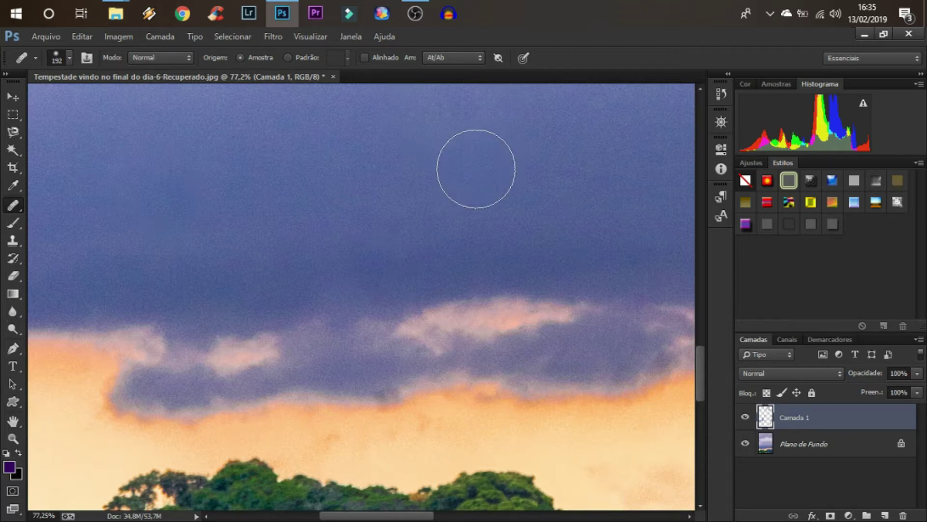
Sample clean orange sky and heal the dust spots in the sunset band.
scroll(476, 168, down, 2)
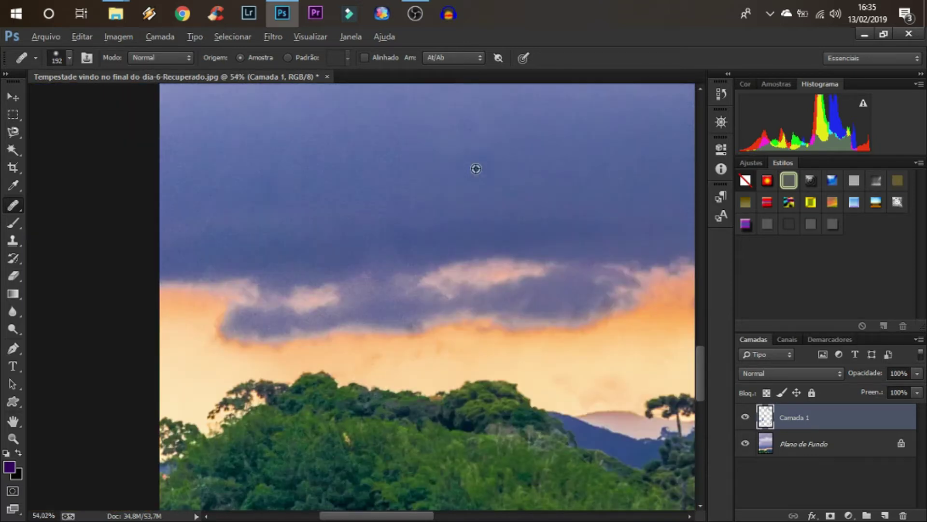
alt+click(477, 168)
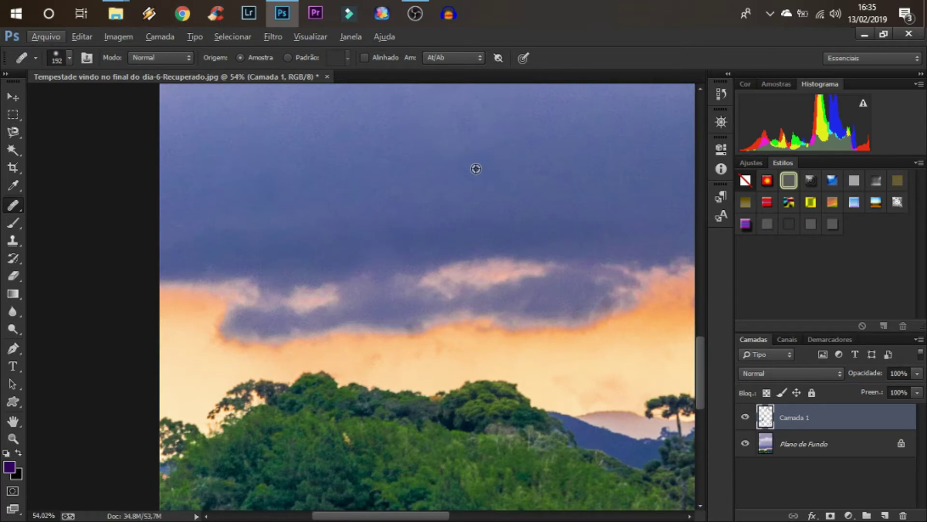
click(622, 383)
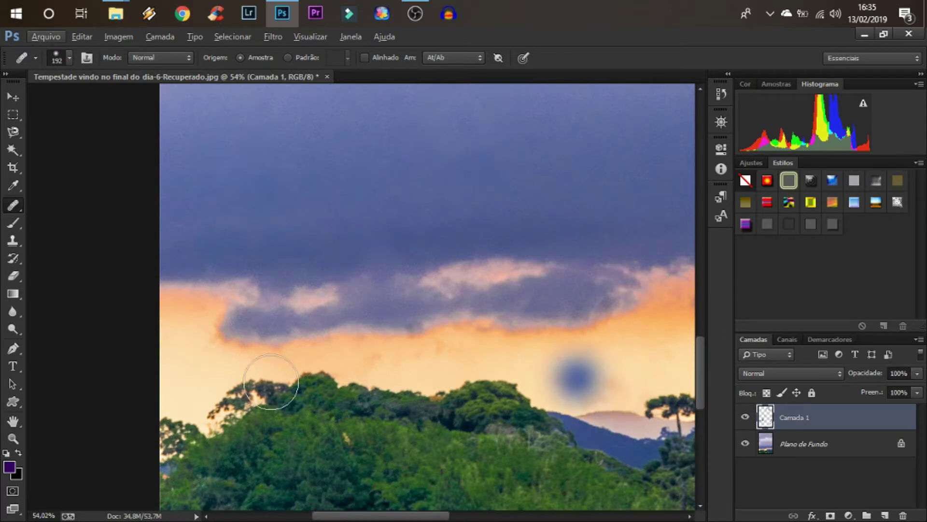
alt+click(187, 367)
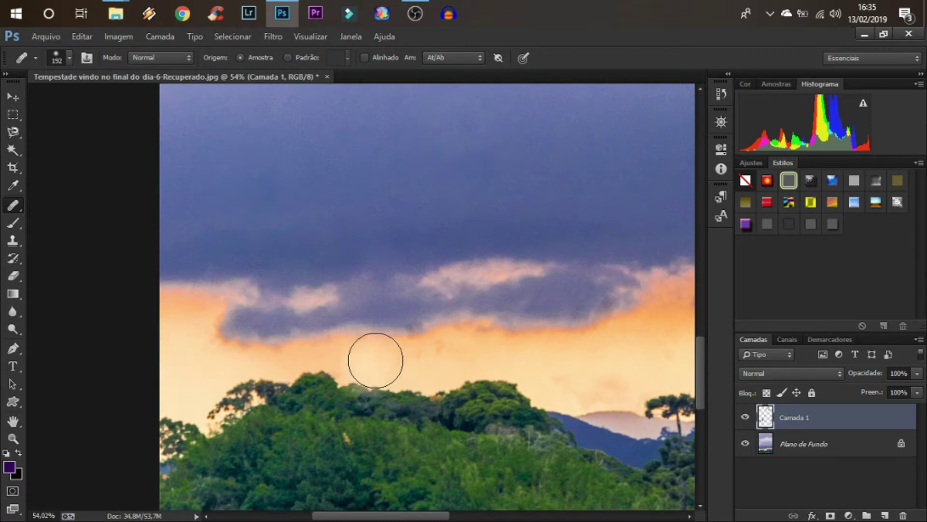
click(437, 353)
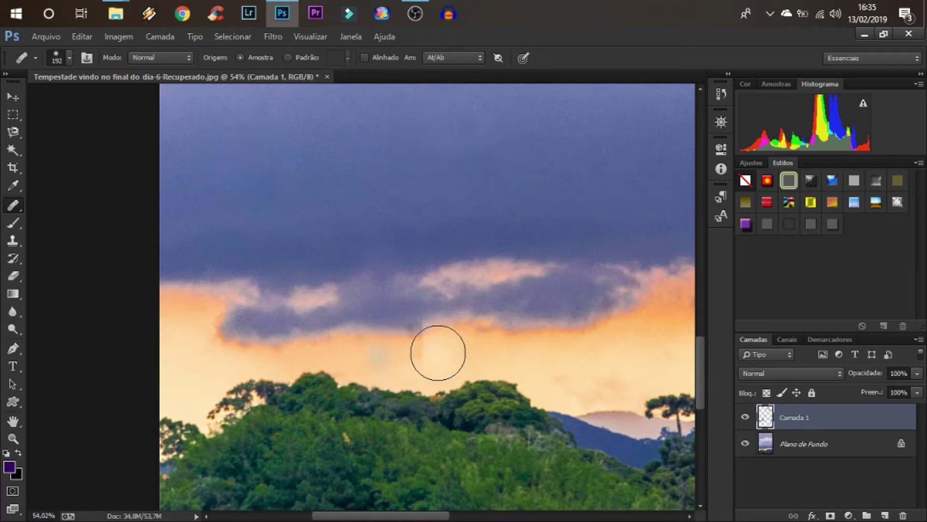
click(640, 399)
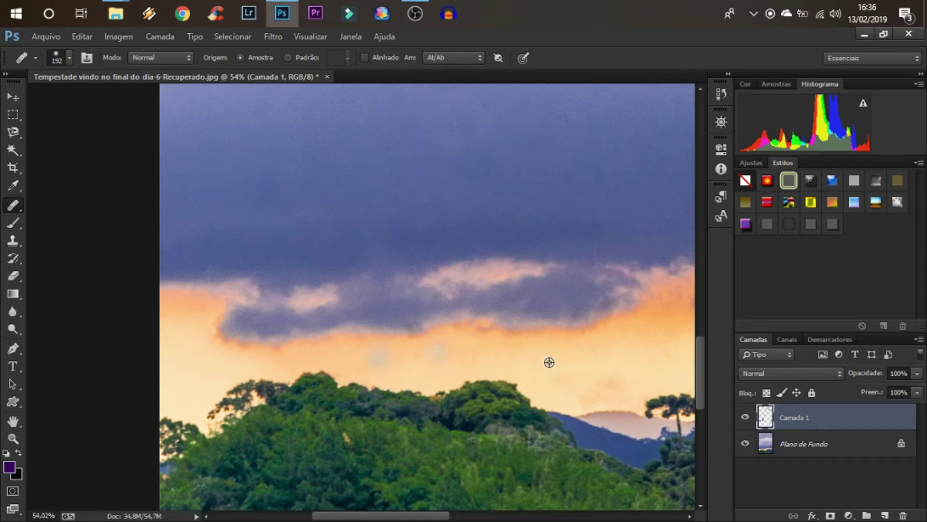
click(437, 355)
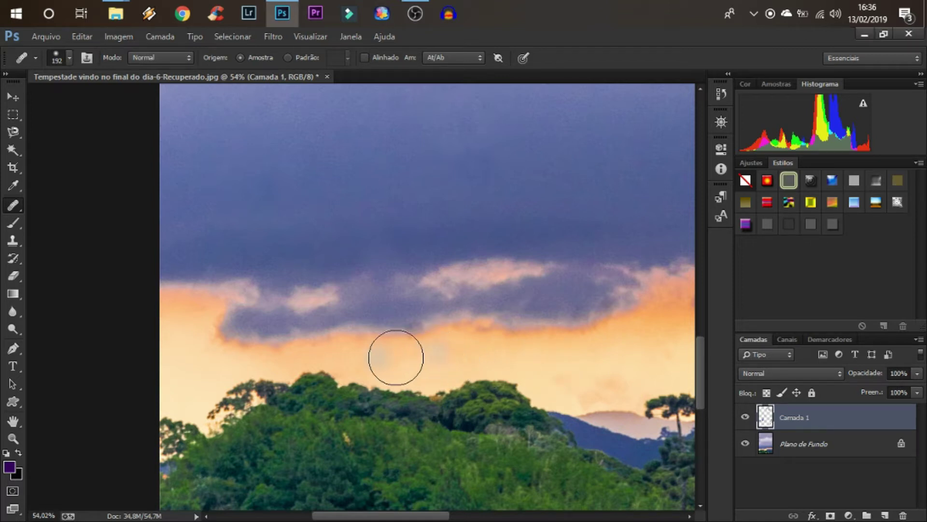
click(380, 357)
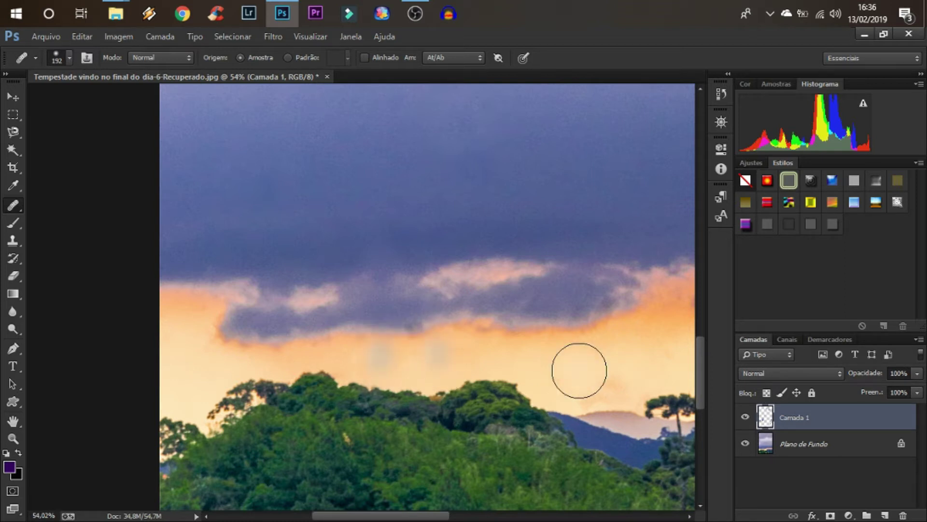
Erase the two grey healing patches in the orange sky from Camada 1.
click(13, 275)
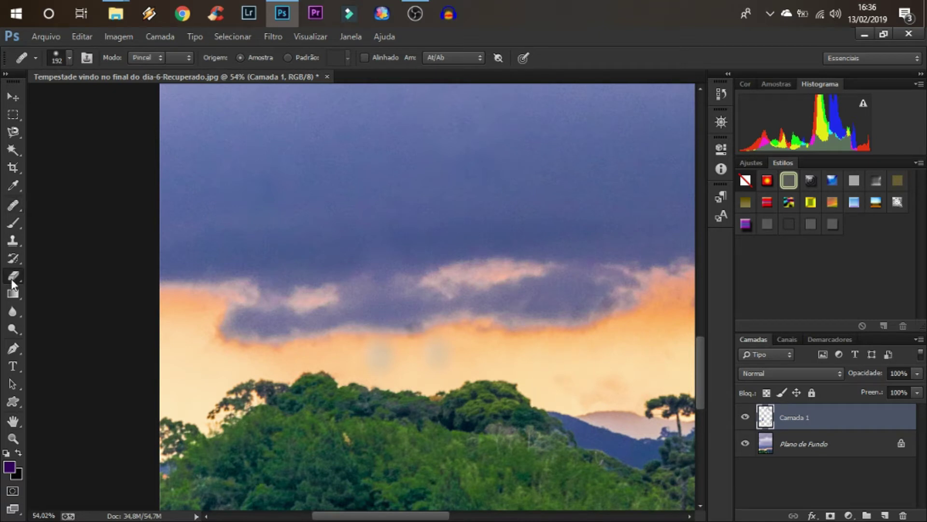
drag(401, 364, 463, 361)
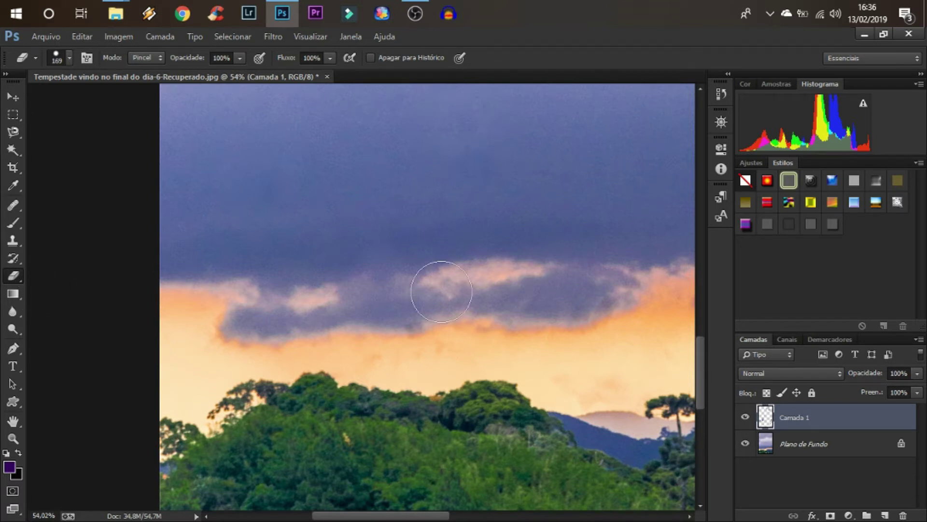
click(13, 223)
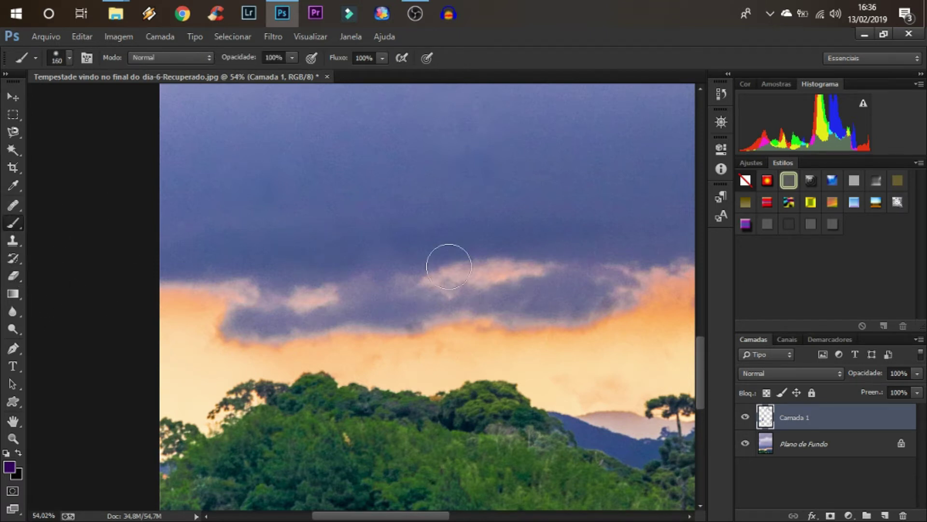
click(16, 205)
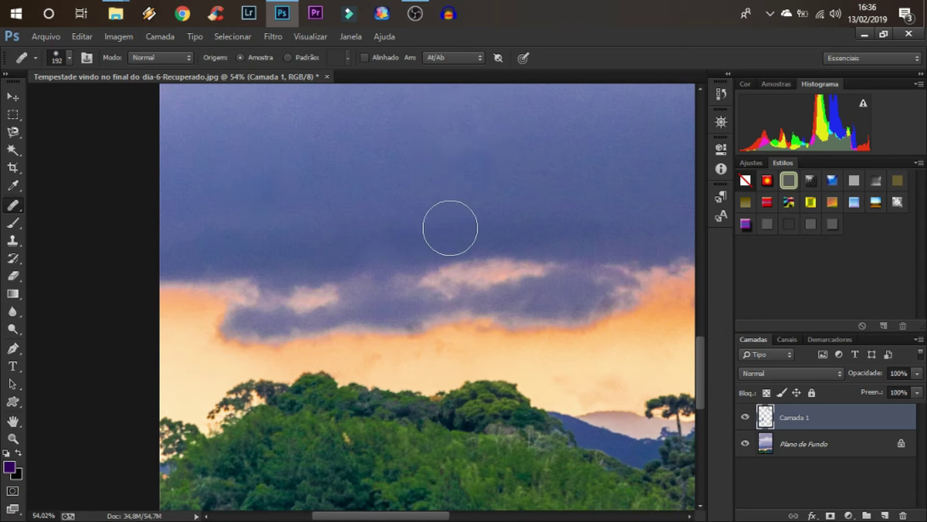
Select the Healing Brush and bring more of the upper purple sky into view.
alt+click(452, 223)
scroll(462, 231, down, 2)
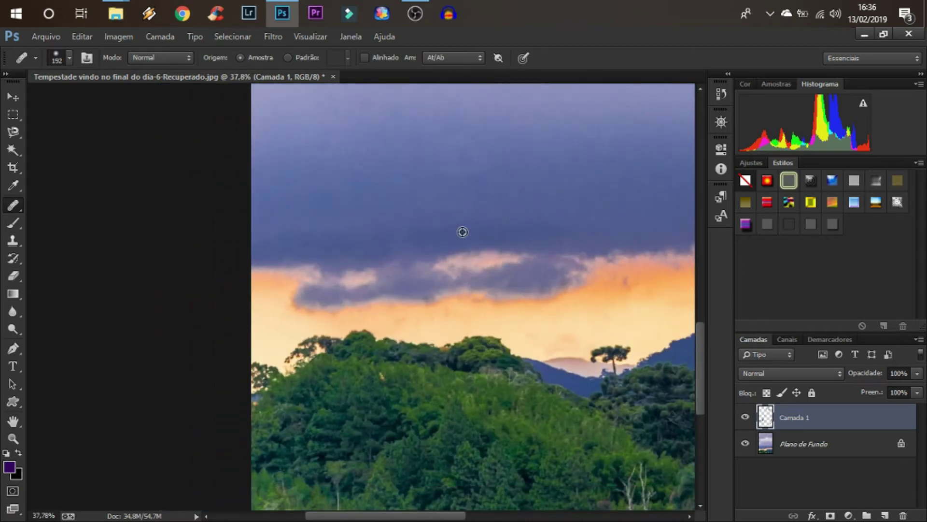
scroll(462, 232, down, 1)
scroll(462, 232, down, 1)
scroll(462, 232, down, 1)
scroll(462, 232, down, 1)
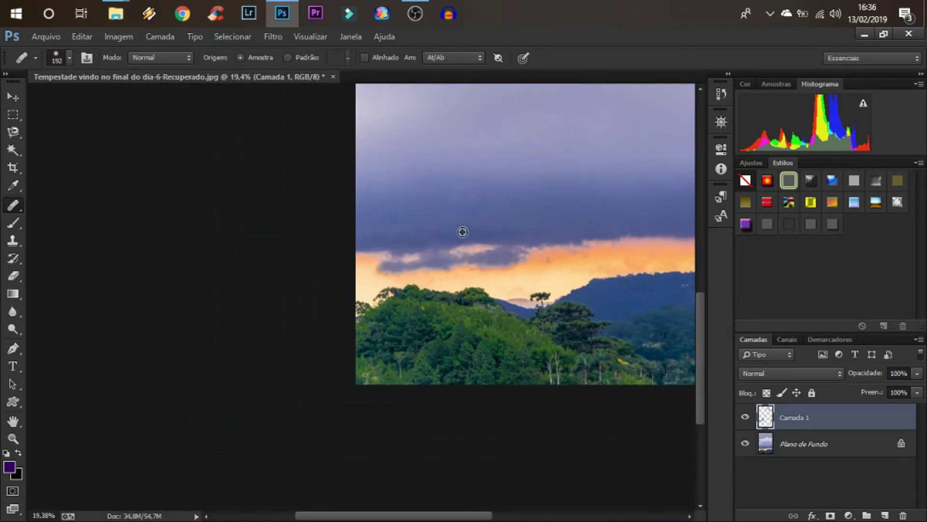
scroll(463, 232, down, 1)
scroll(462, 232, up, 2)
scroll(462, 232, up, 1)
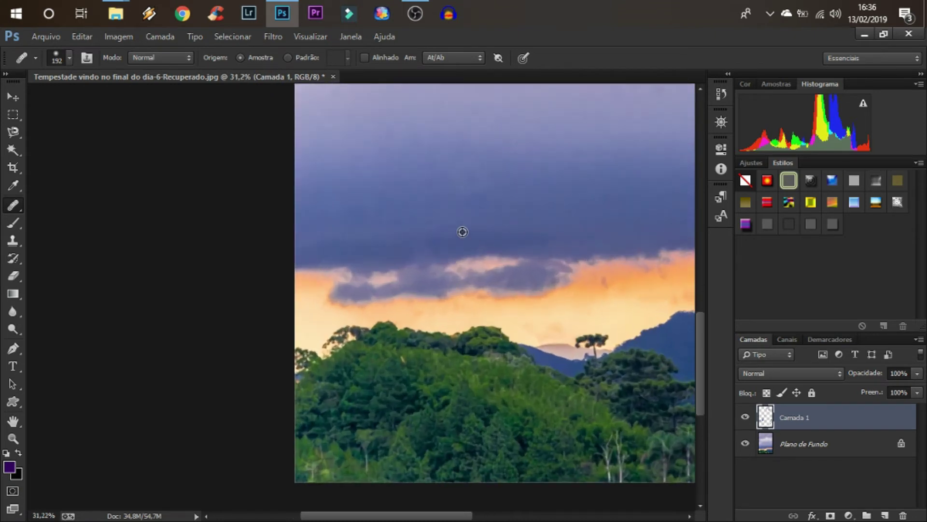
scroll(462, 232, up, 1)
scroll(473, 227, up, 1)
mouse_move(455, 275)
mouse_down()
mouse_move(379, 379)
mouse_move(230, 404)
mouse_up()
Undo stray orange blotches, resample clean sky, and heal three dust spots in the sky.
click(250, 399)
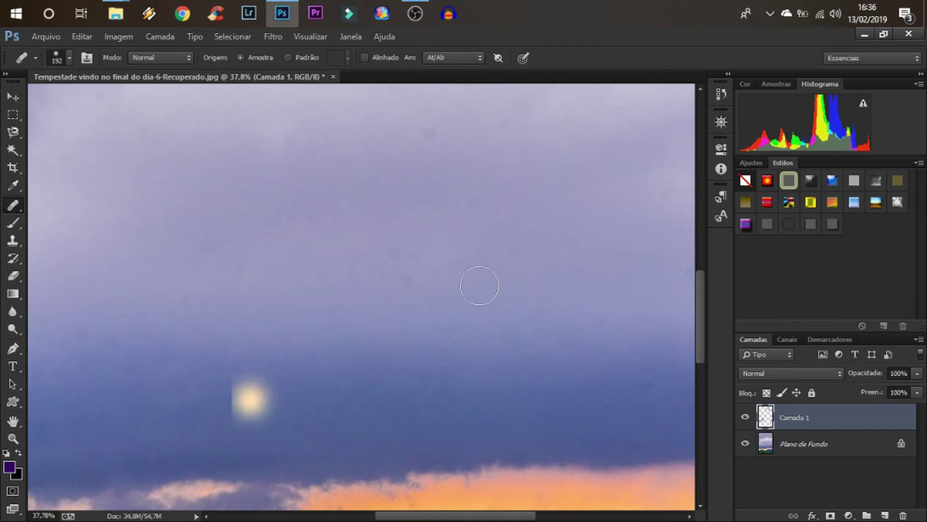
click(475, 265)
key(alt)
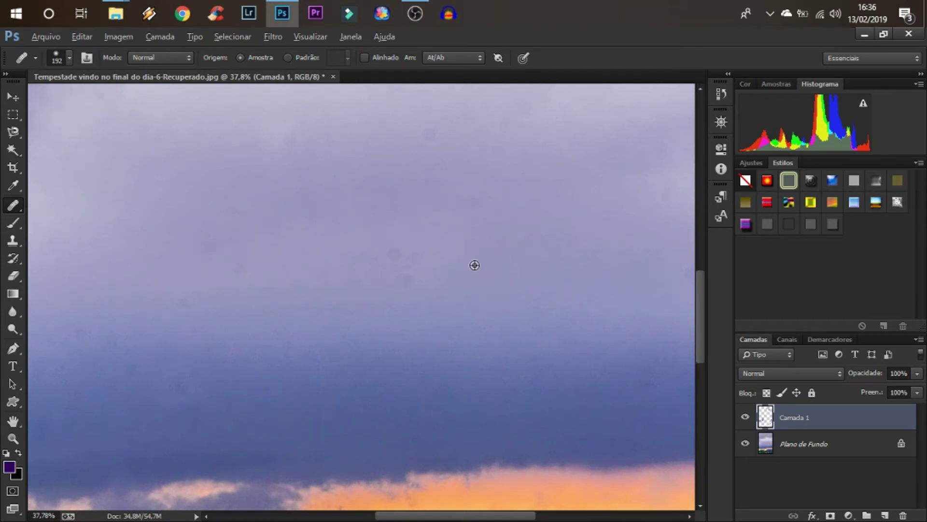
alt+click(475, 265)
click(393, 252)
click(410, 146)
click(234, 245)
Heal the dust spots near the top and in the upper-left sky, then scroll back down.
scroll(484, 315, up, 3)
scroll(530, 250, up, 2)
click(403, 277)
click(149, 214)
scroll(113, 285, left, 3)
scroll(309, 299, down, 3)
scroll(324, 282, down, 3)
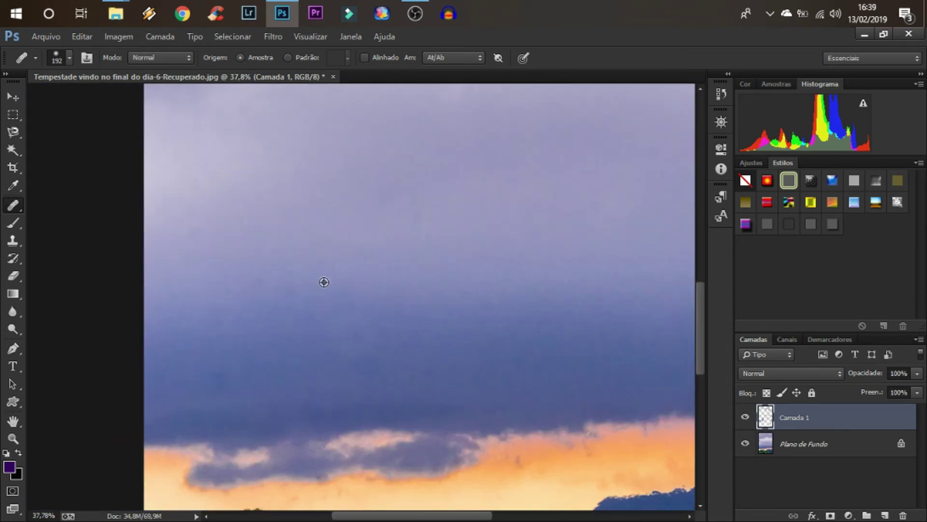
scroll(324, 282, down, 5)
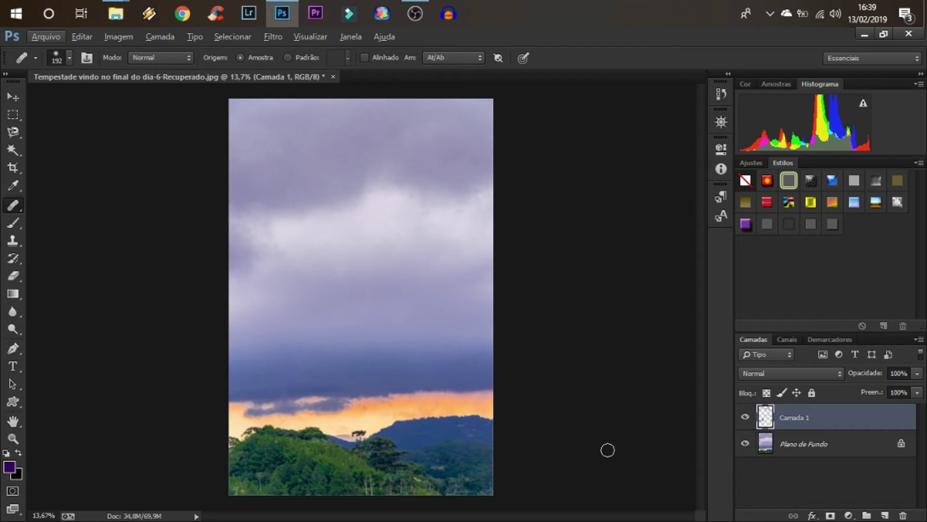
Toggle Camada 1's visibility repeatedly to compare the photo before and after healing.
click(745, 417)
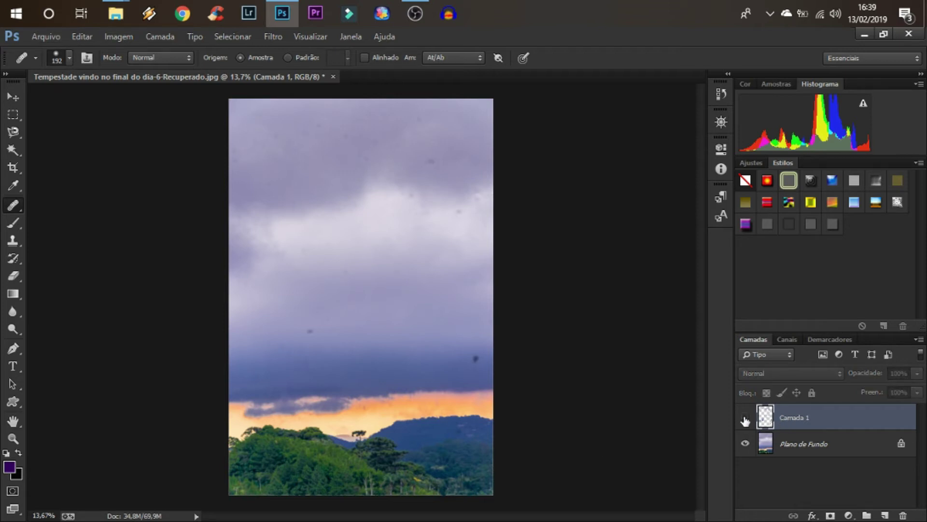
click(745, 418)
click(745, 418)
click(745, 418)
click(745, 418)
click(745, 418)
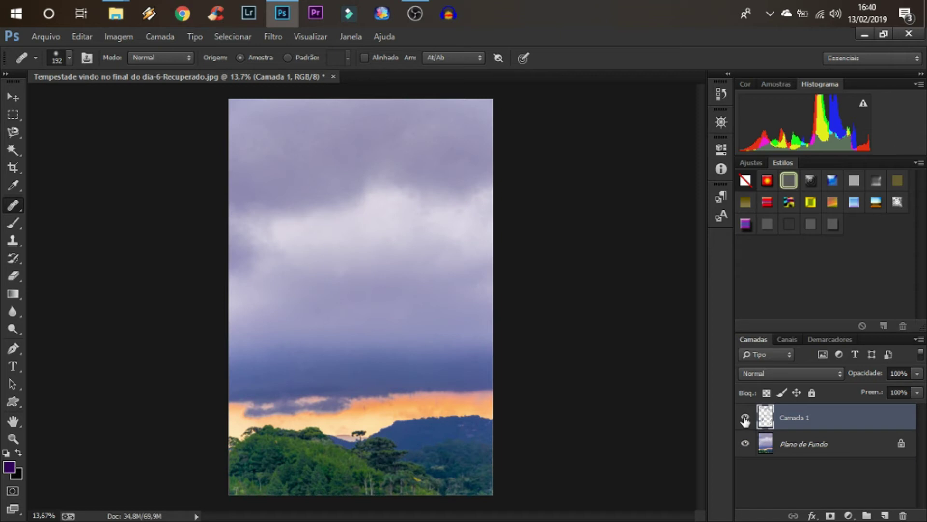
Heal a small spot on the hills, then compare with and without Camada 1.
click(390, 437)
click(746, 417)
click(747, 419)
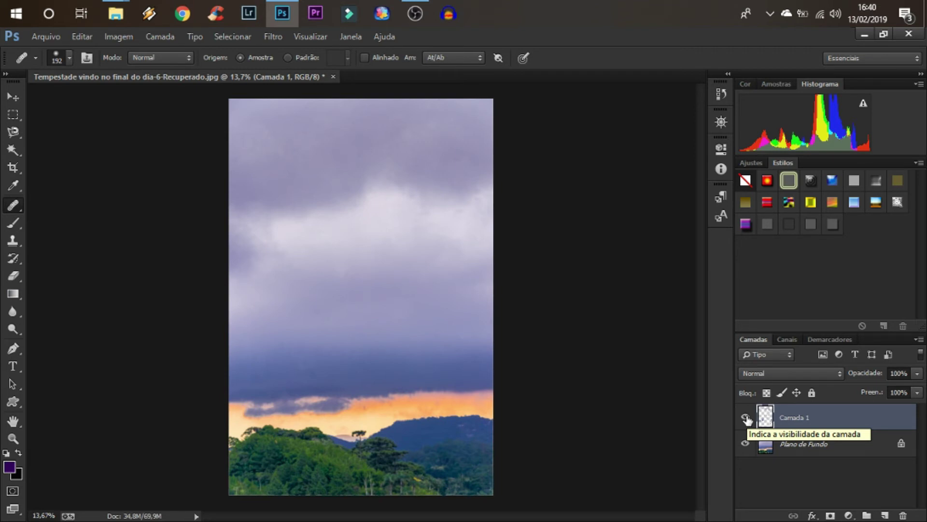
click(746, 419)
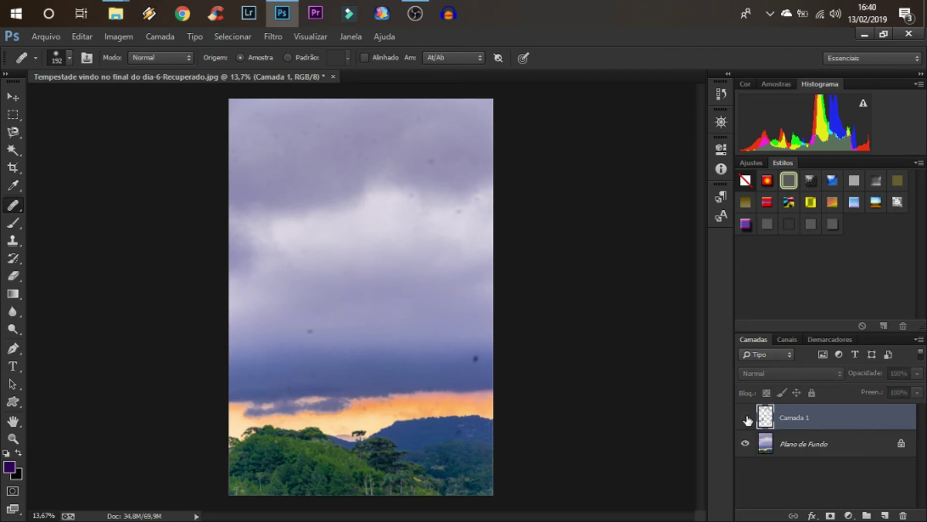
click(746, 418)
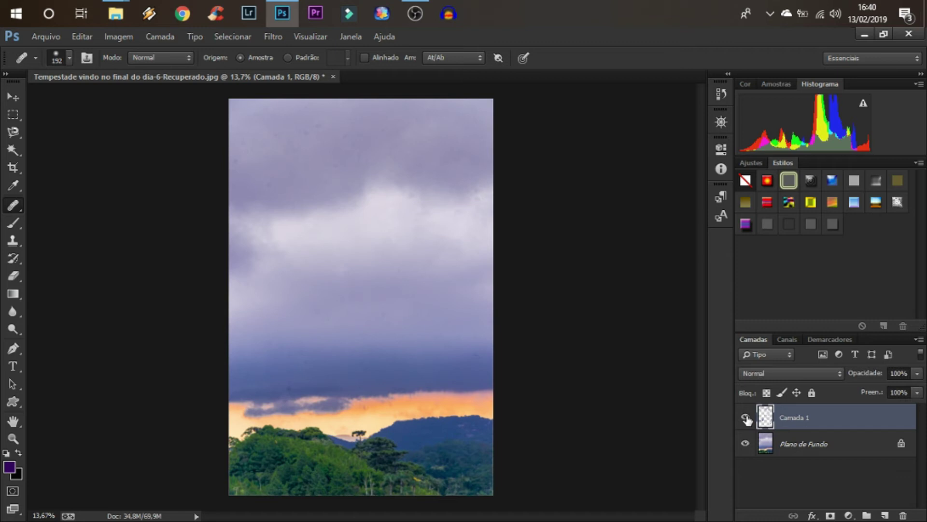
click(746, 418)
click(746, 418)
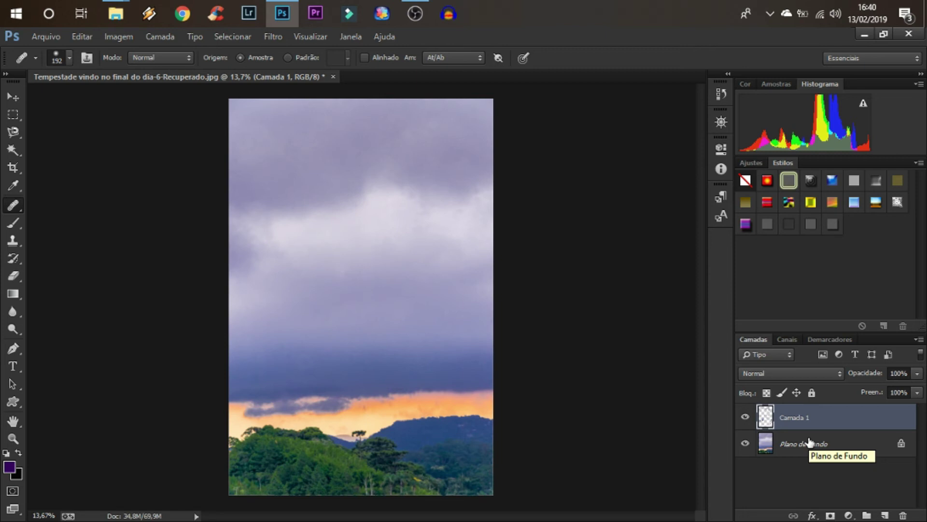
Merge Camada 1 into Plano de Fundo with Mesclar Camadas, then duplicate it.
shift+click(810, 442)
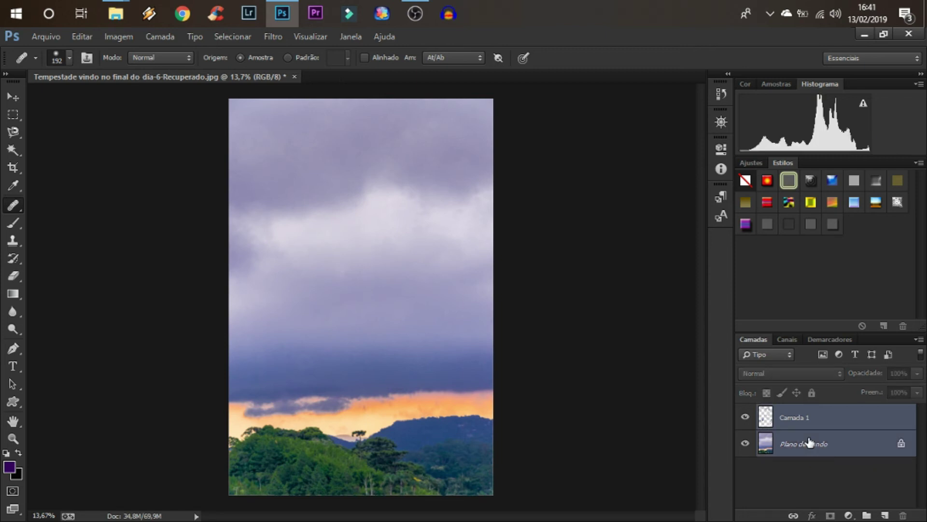
right_click(810, 442)
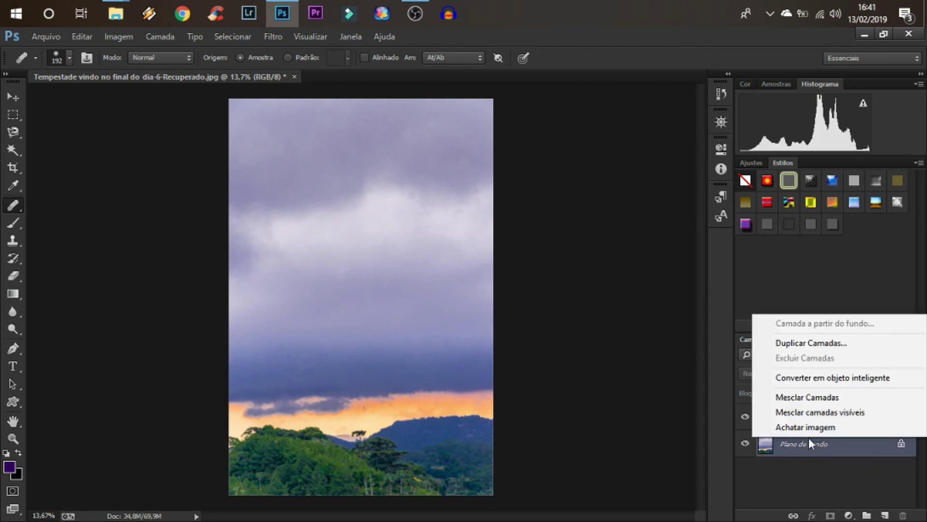
click(816, 401)
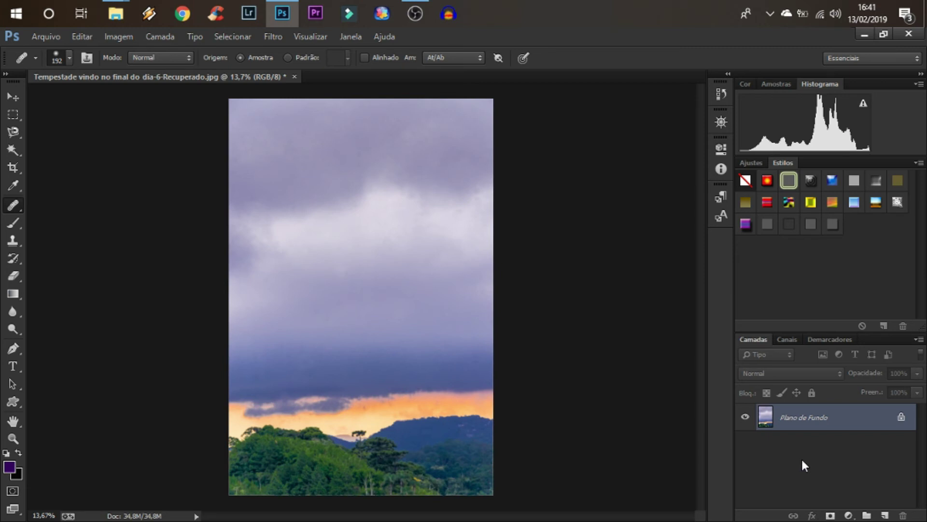
key(ctrl+j)
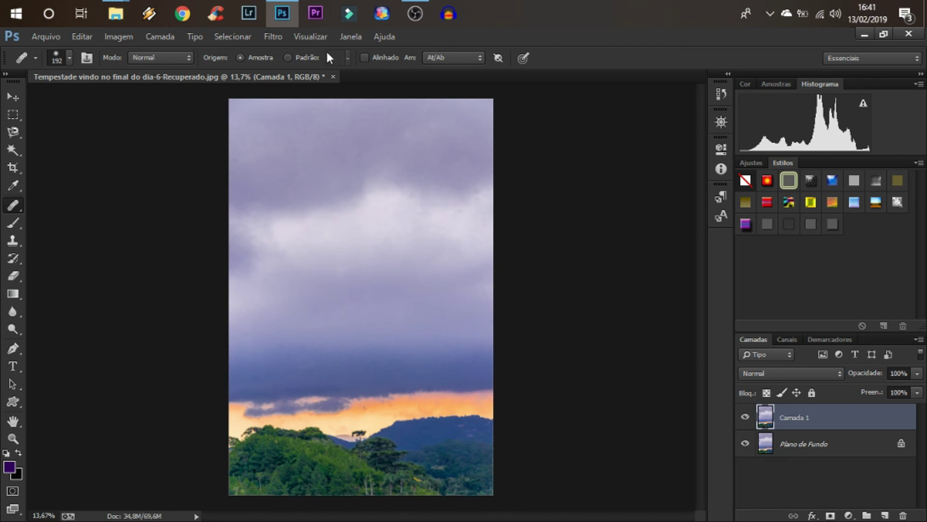
Apply an Alta Frequência (High Pass) filter with radius 7,0 to Camada 1.
click(280, 39)
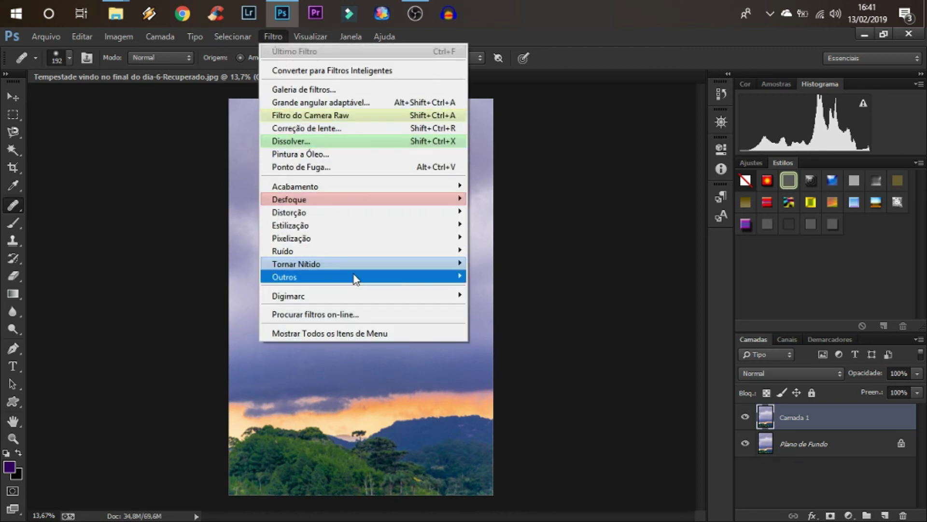
mouse_move(362, 277)
click(514, 276)
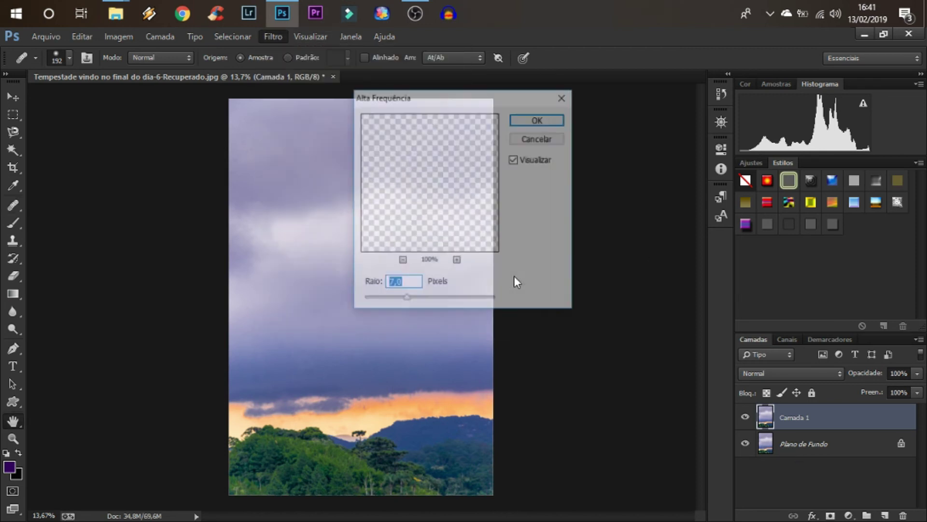
click(539, 121)
key(j)
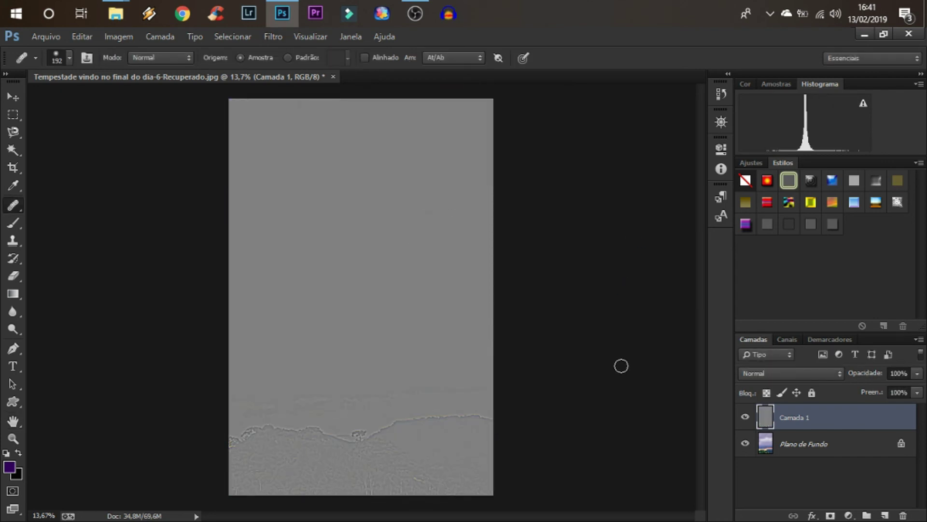
Set Camada 1's blend mode to Sobrepor and compare its sharpening on and off.
click(806, 370)
click(787, 189)
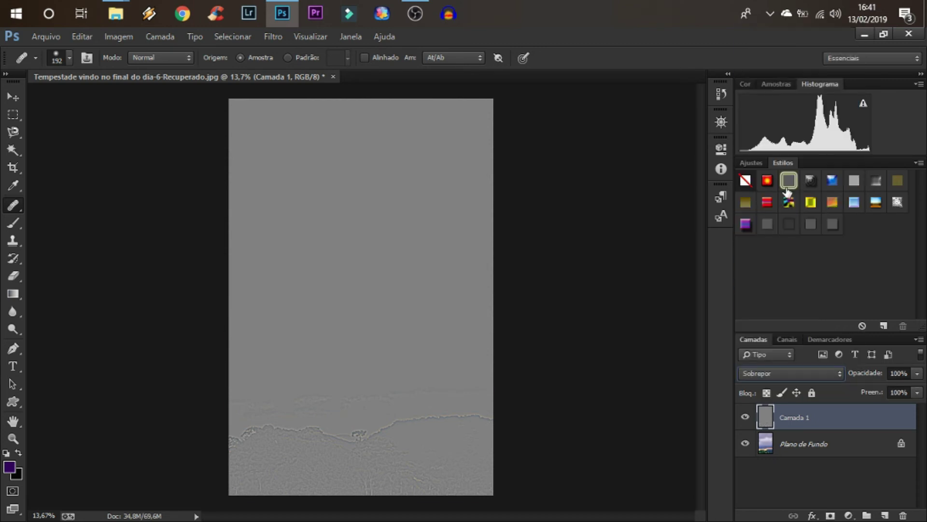
click(746, 418)
click(746, 417)
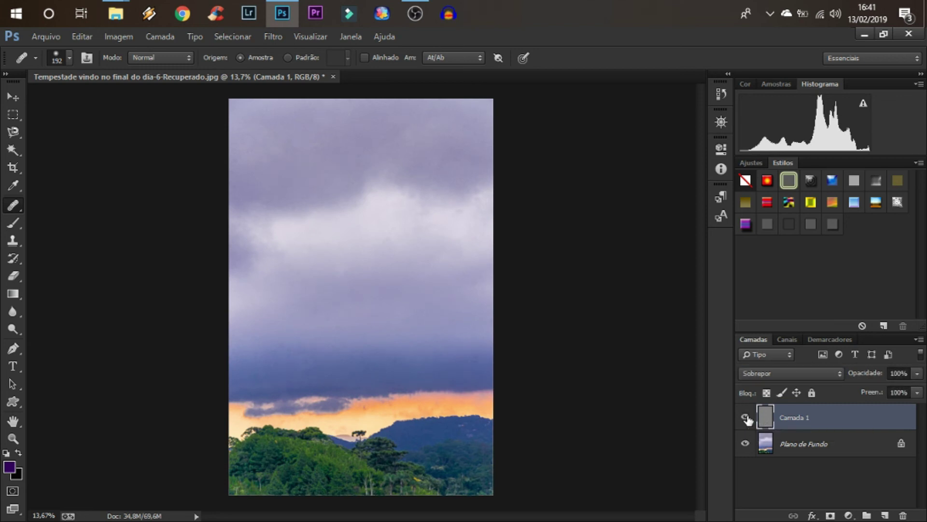